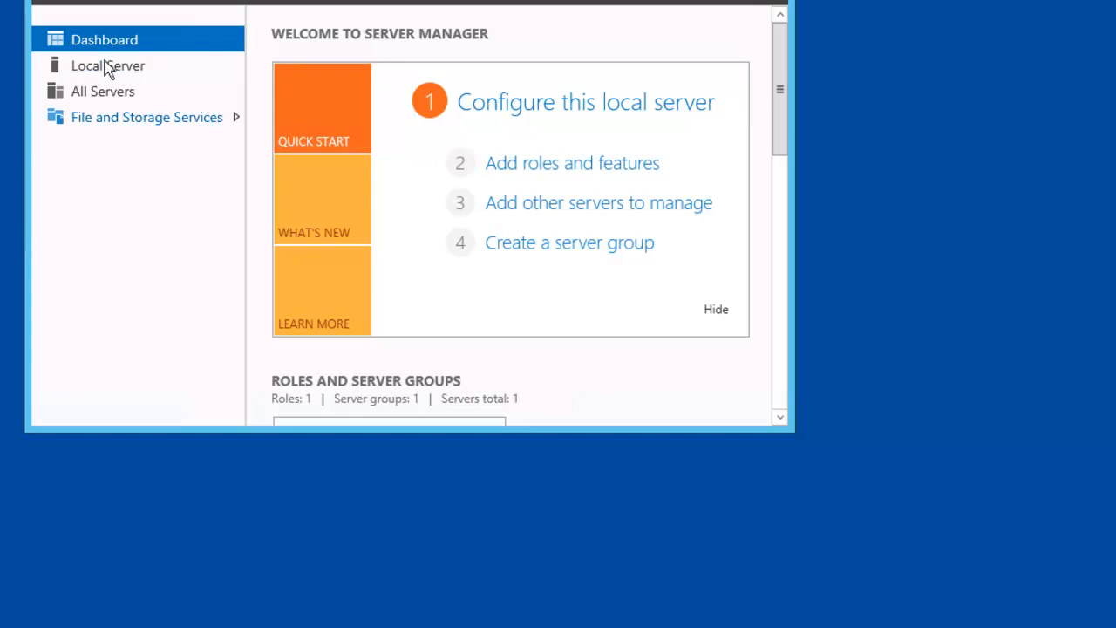
- Start adding roles and features with a role-based installation on PLABDM01.PRACTICELABS.COM, and advance to the server role selection
click(106, 66)
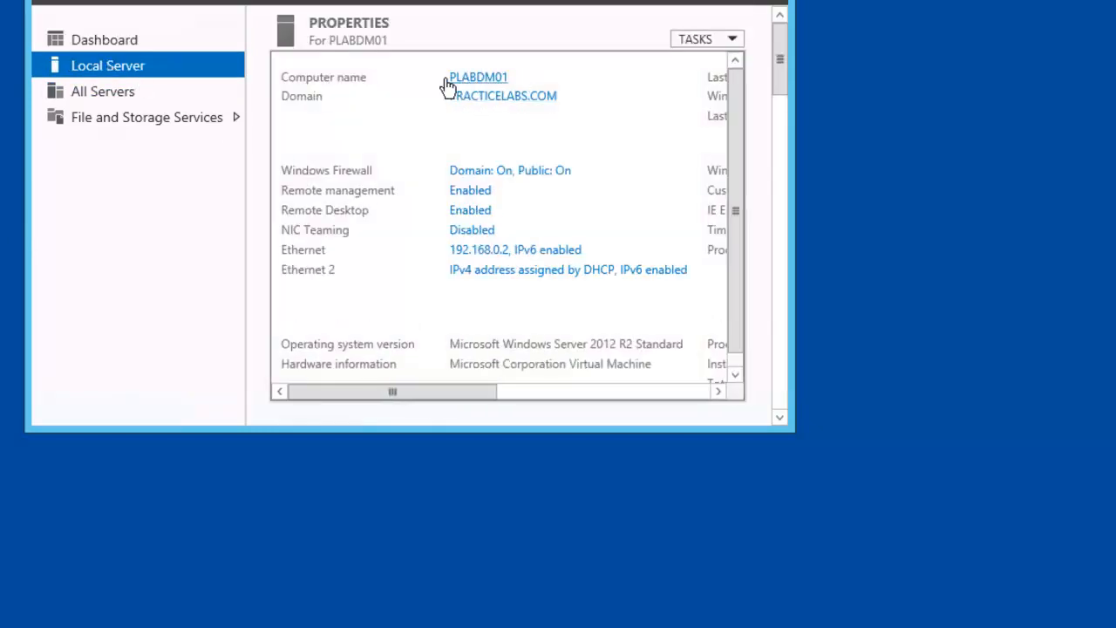
click(101, 38)
click(548, 169)
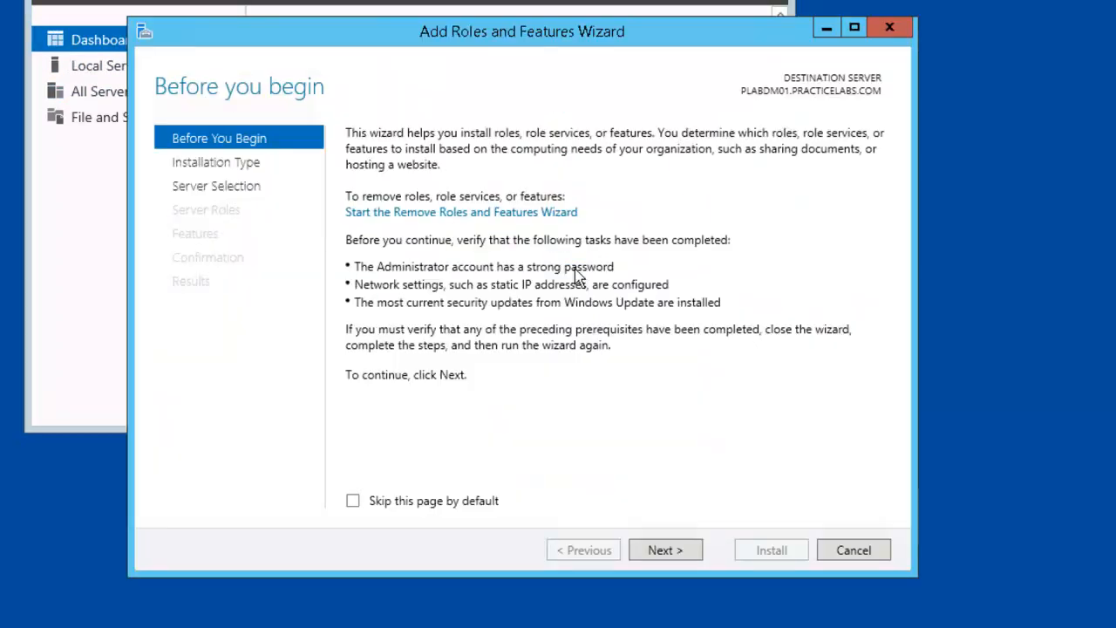
click(648, 546)
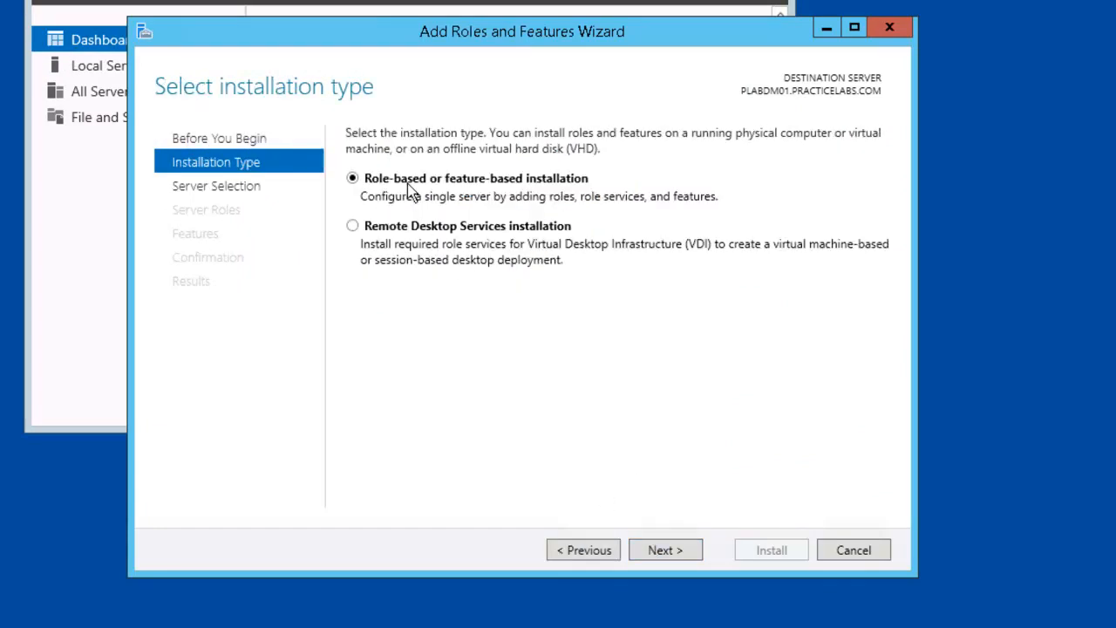
click(674, 551)
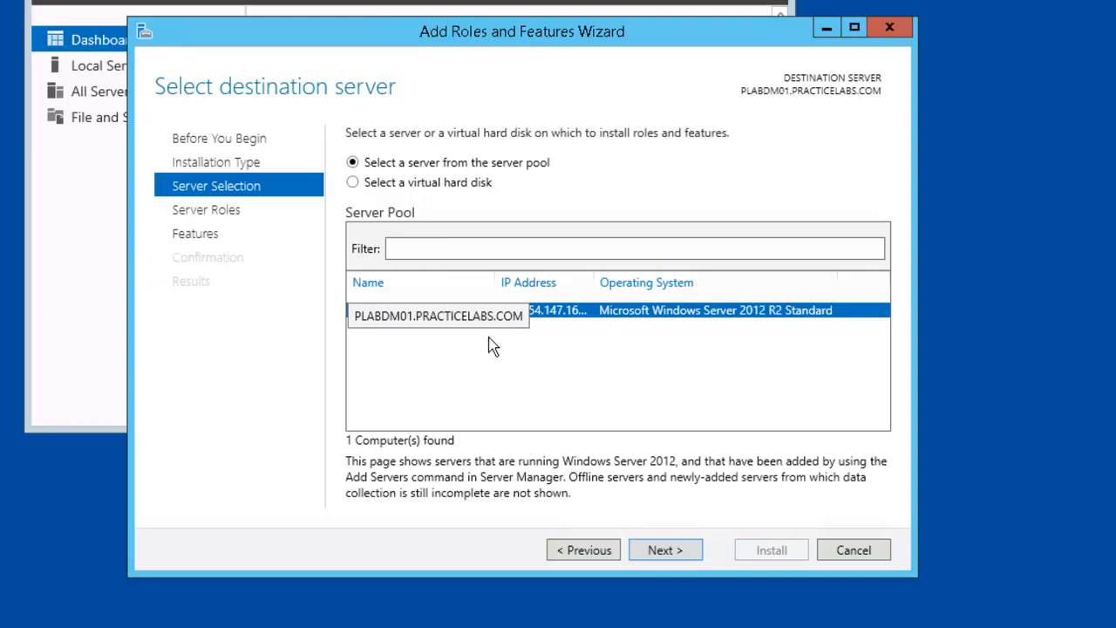
click(663, 548)
click(664, 547)
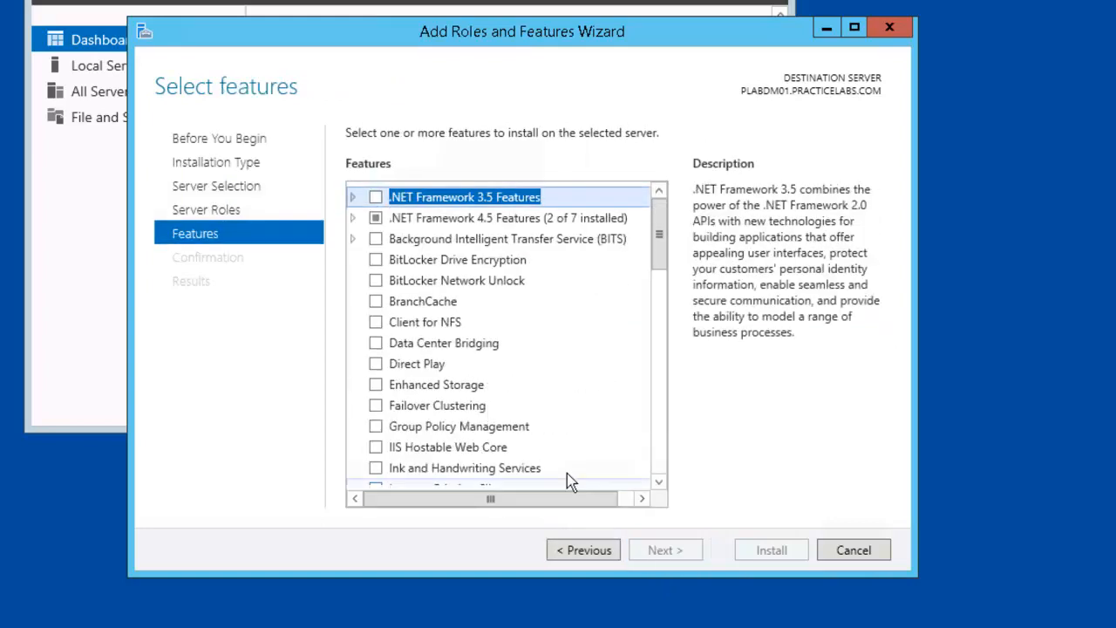
click(581, 556)
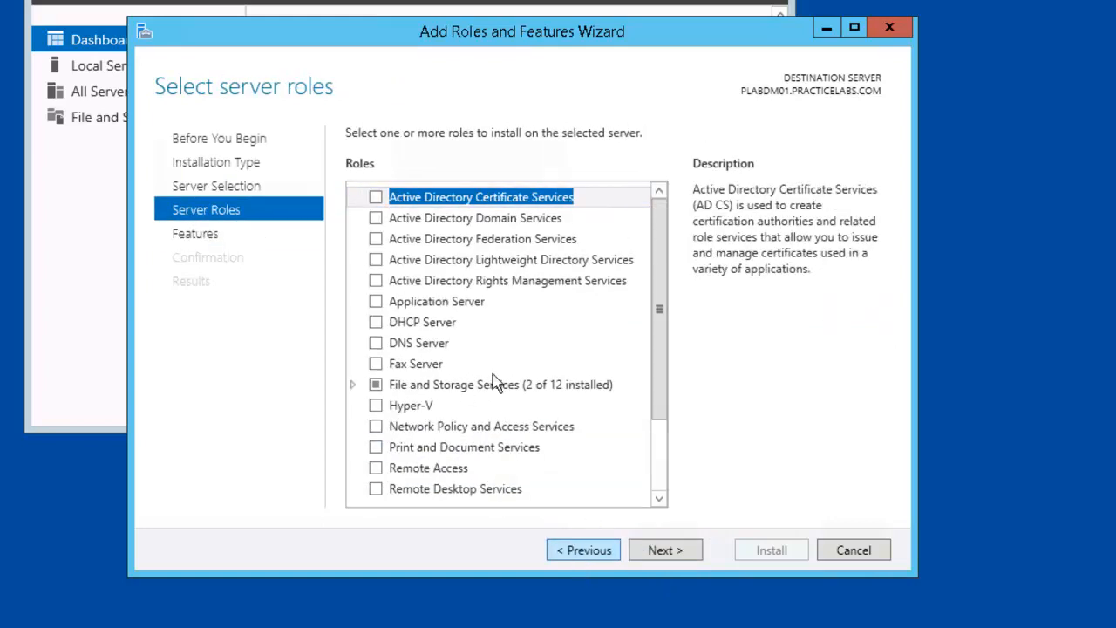
- Select the DHCP Server role and add its required features, including the management tools
click(418, 324)
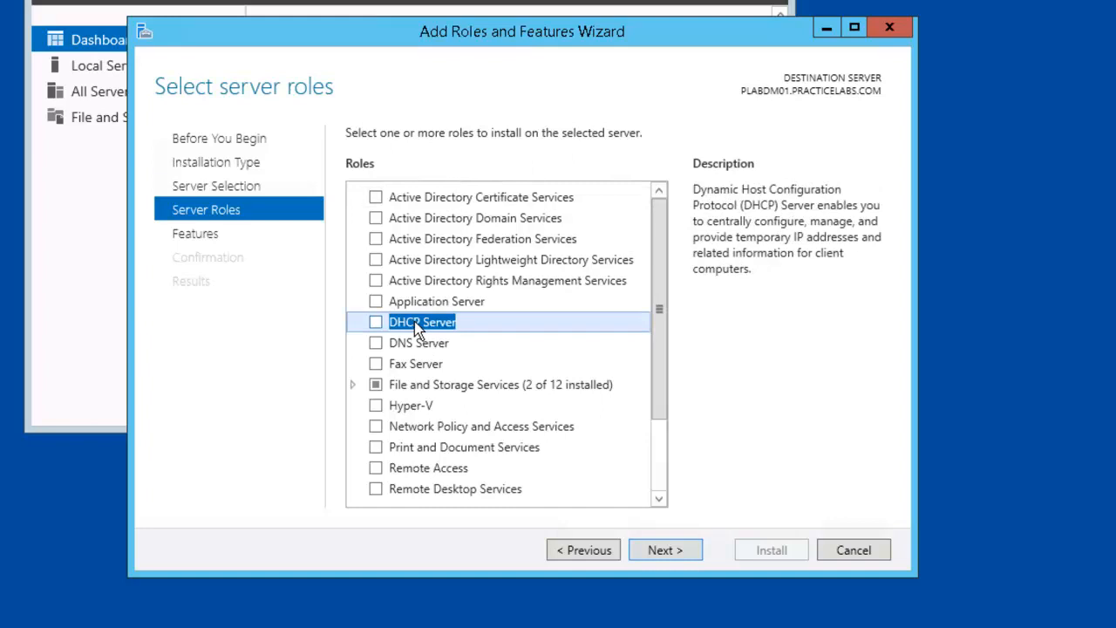
click(379, 324)
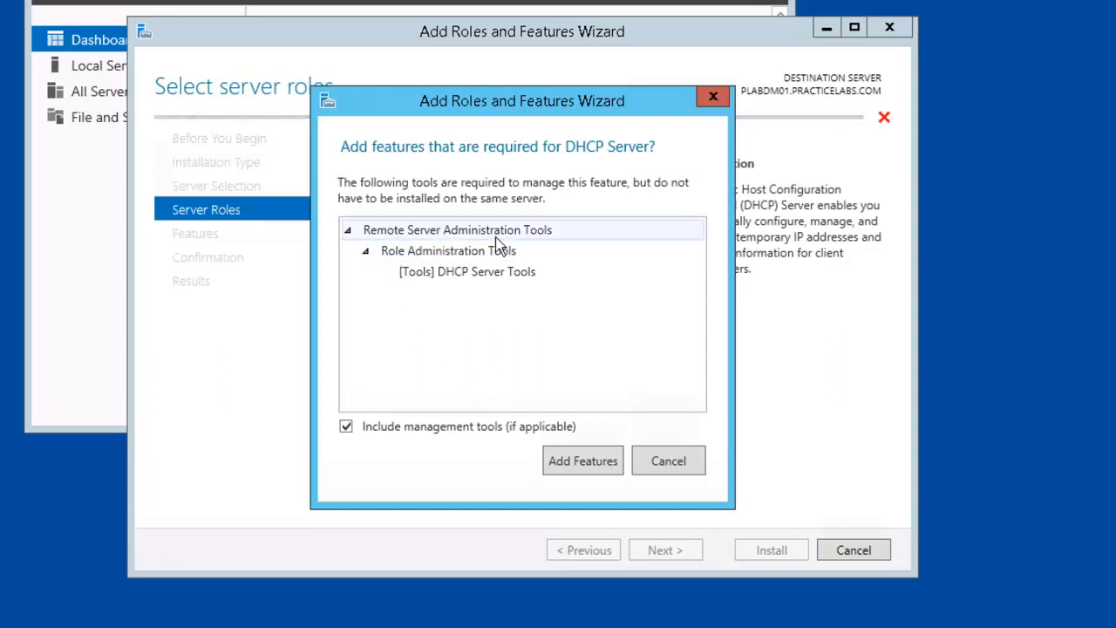
click(586, 462)
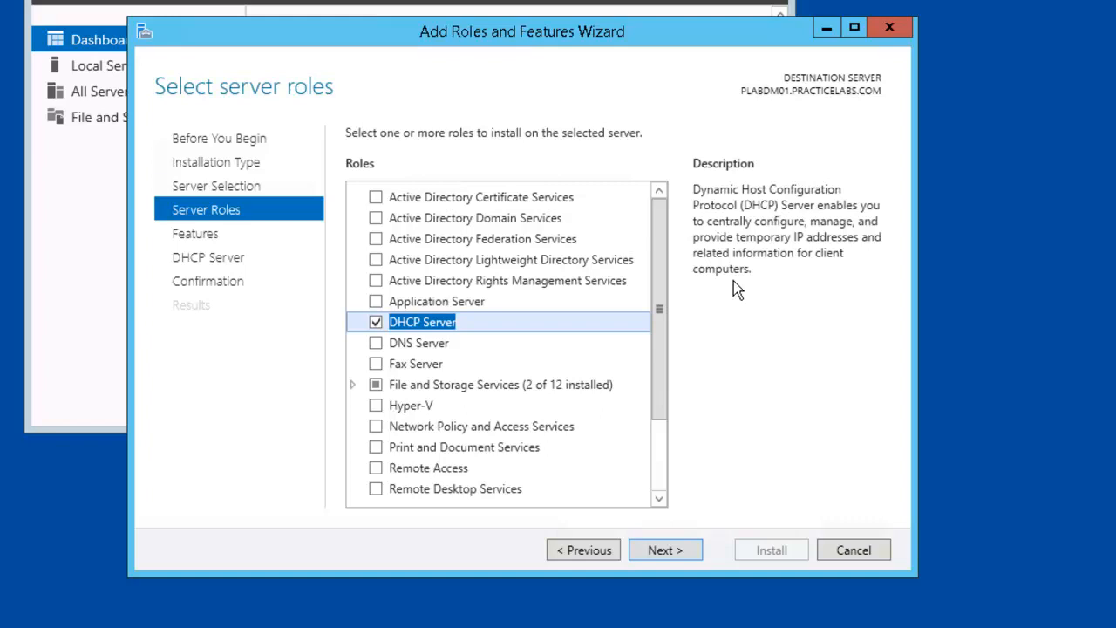
- Install the DHCP Server role without additional features and close the wizard once the installation completes
click(664, 550)
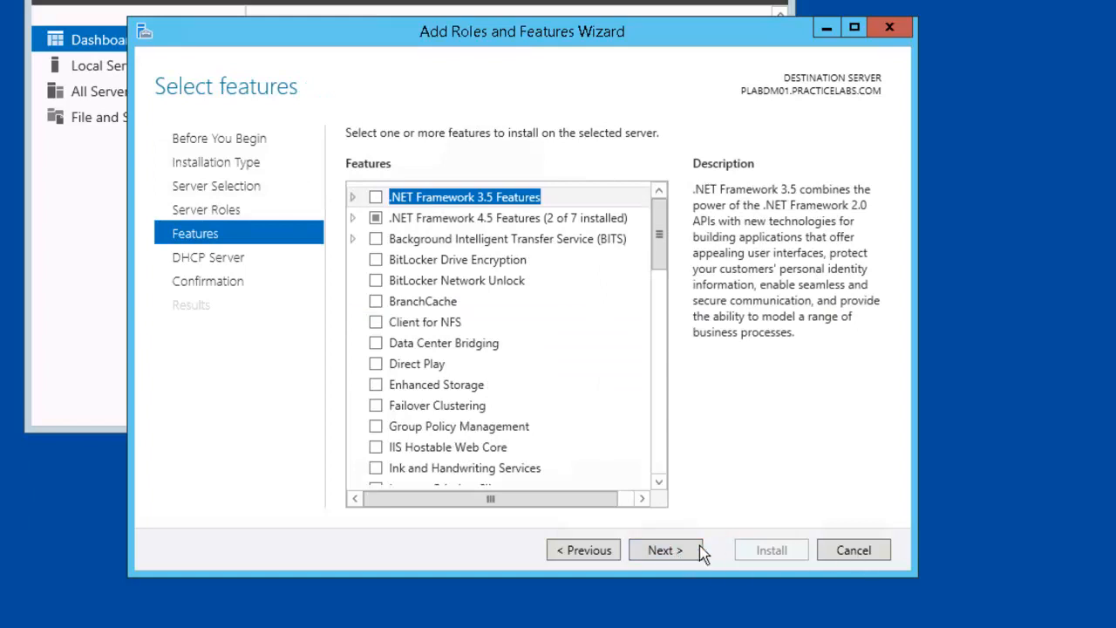
click(689, 555)
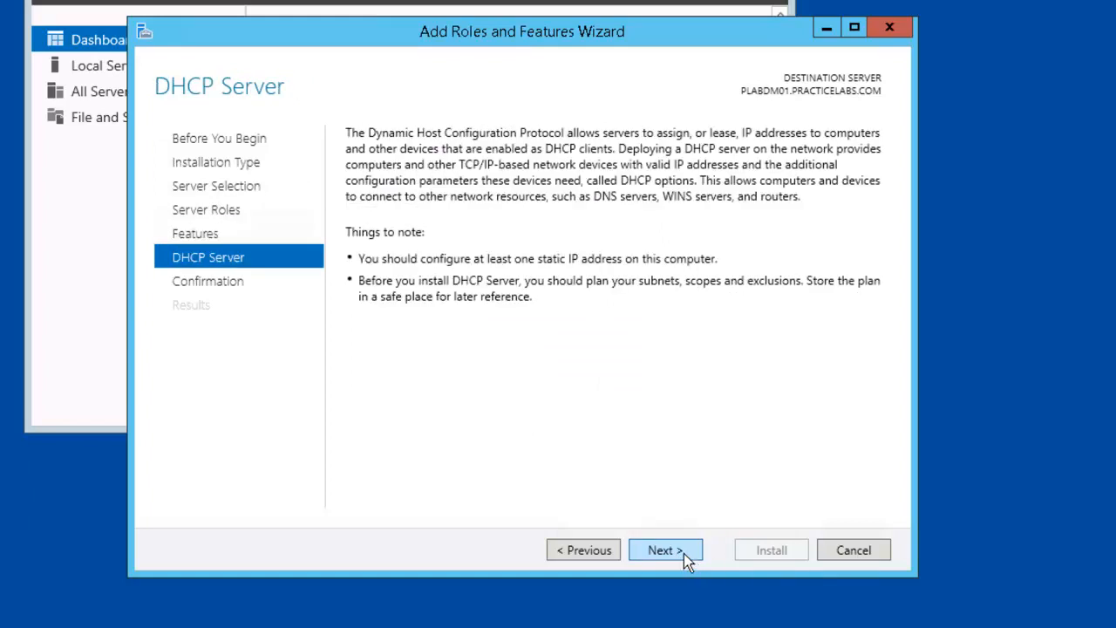
click(683, 553)
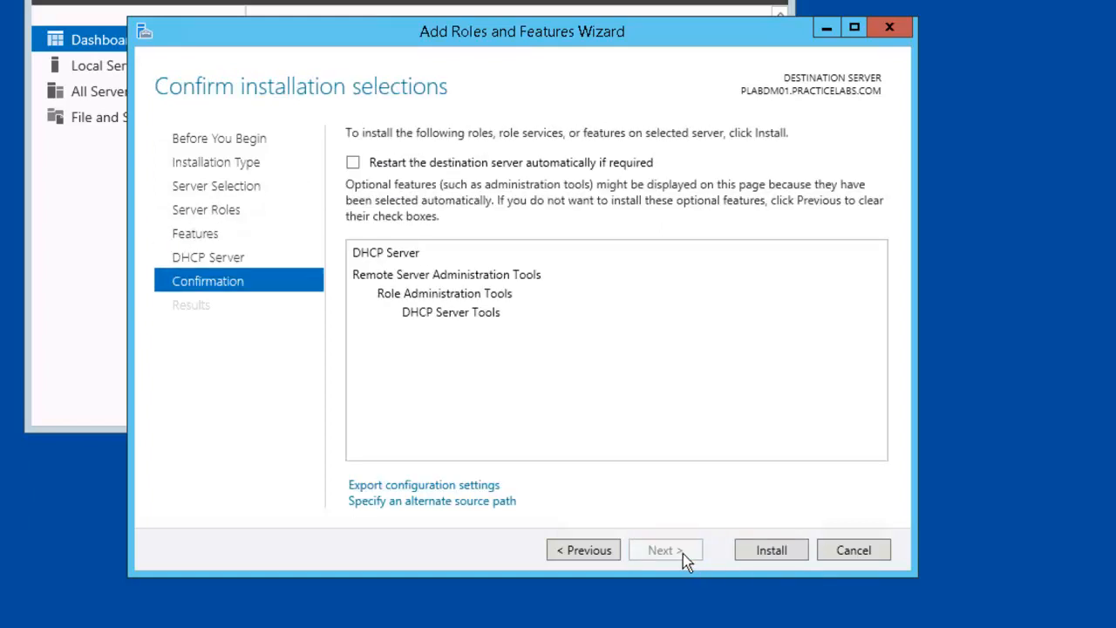
click(748, 547)
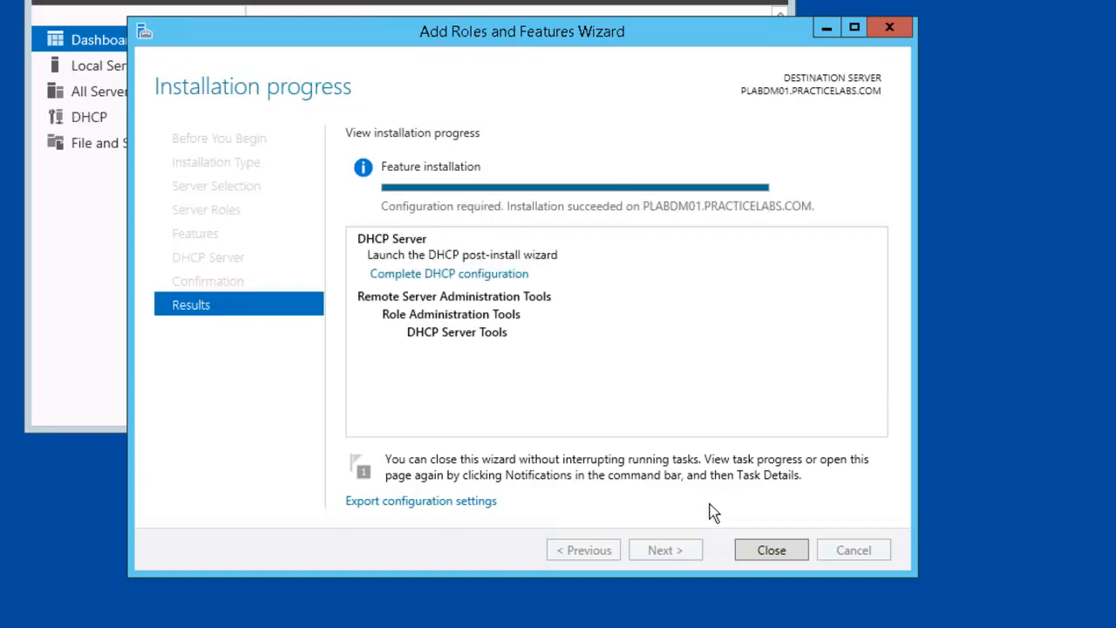
click(763, 553)
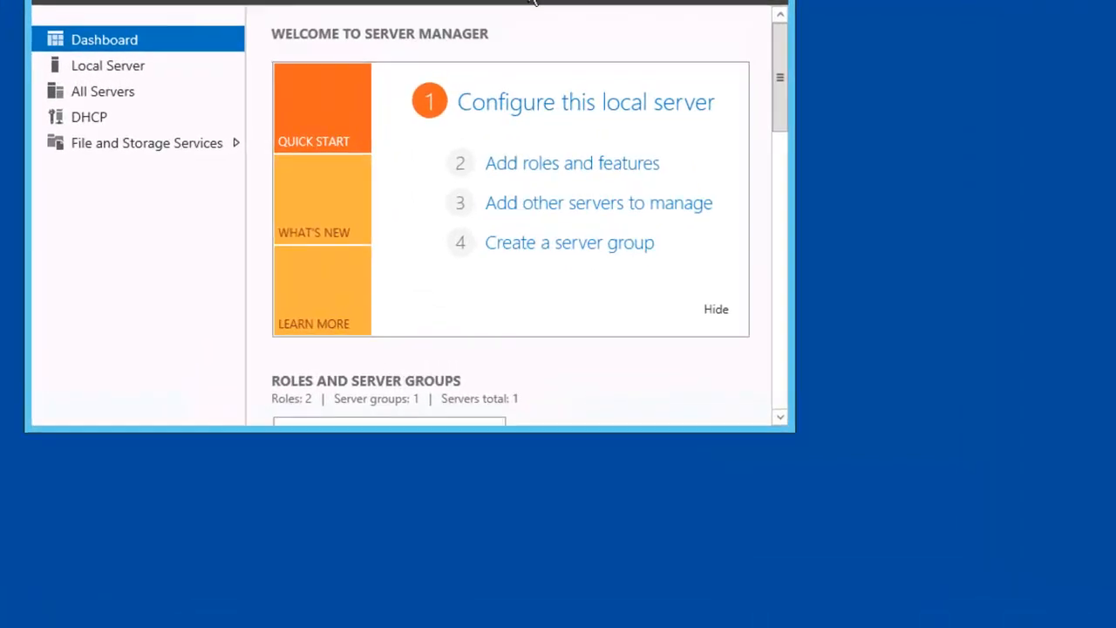
- Complete the DHCP post-install configuration, authorizing the server in AD DS with the preselected administrator credentials
click(533, 3)
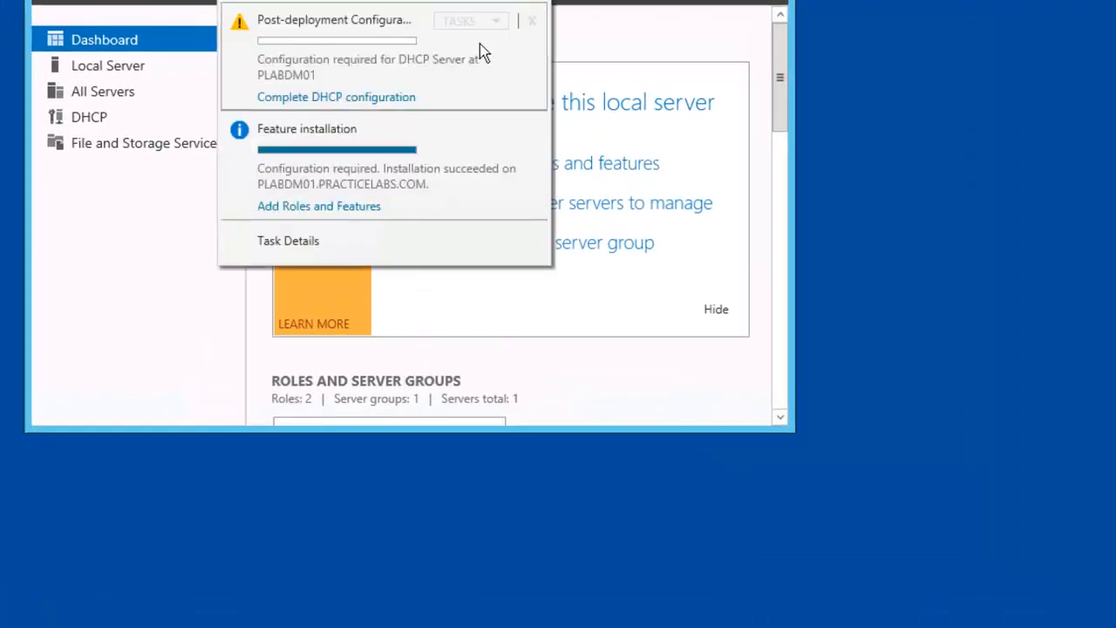
click(375, 98)
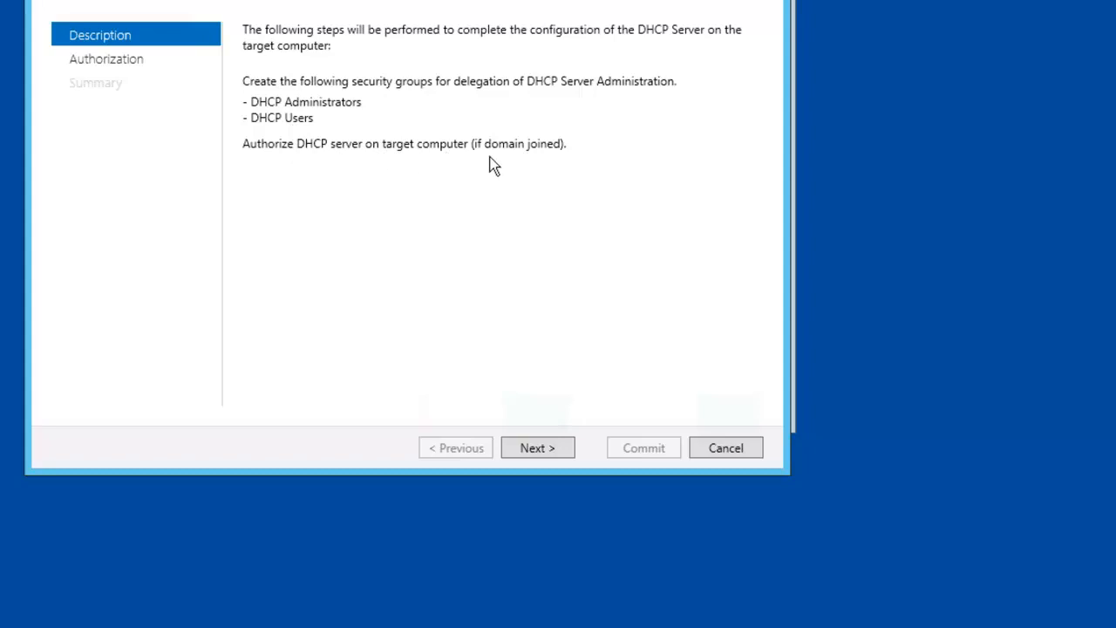
click(549, 453)
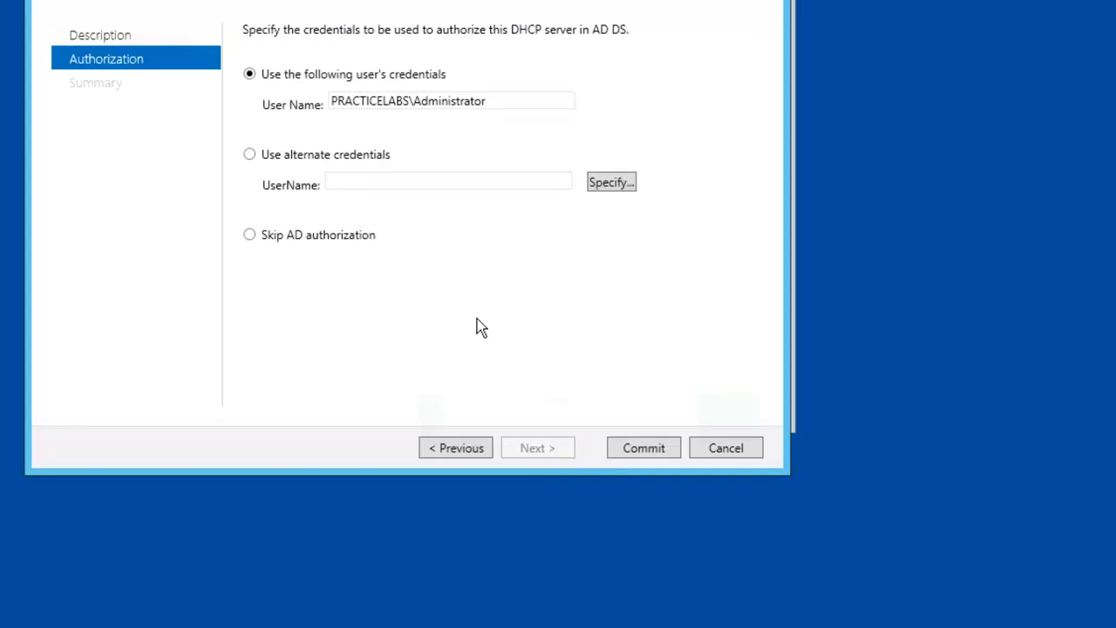
click(662, 446)
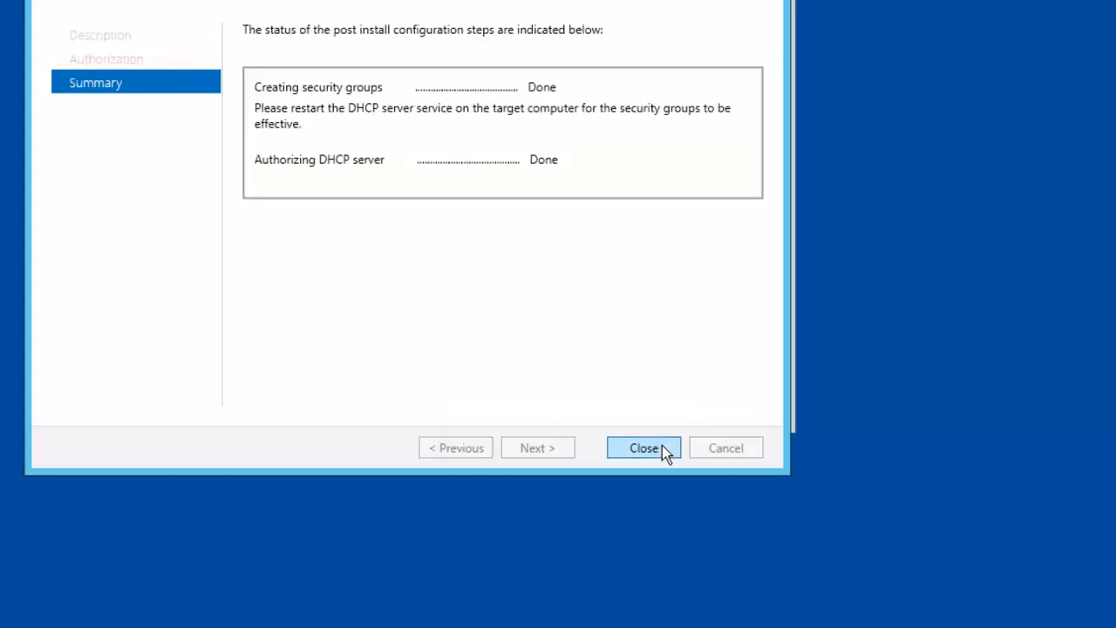
click(645, 449)
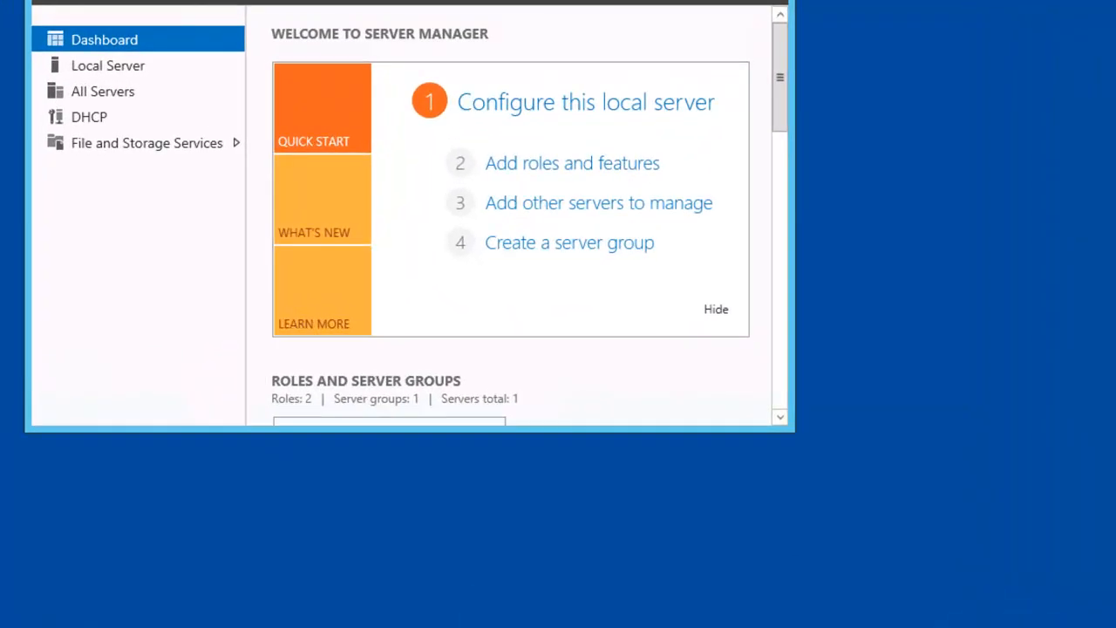
- Open the DHCP management console and expand the plabdm01.practicelabs.com server and its IPv4 node
click(643, 0)
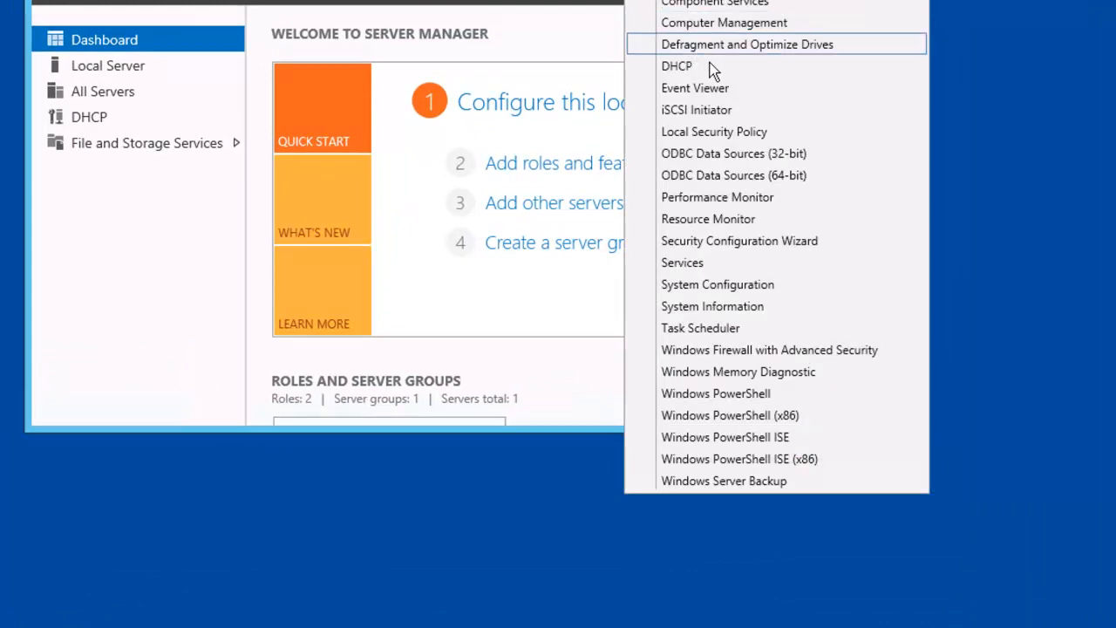
click(761, 75)
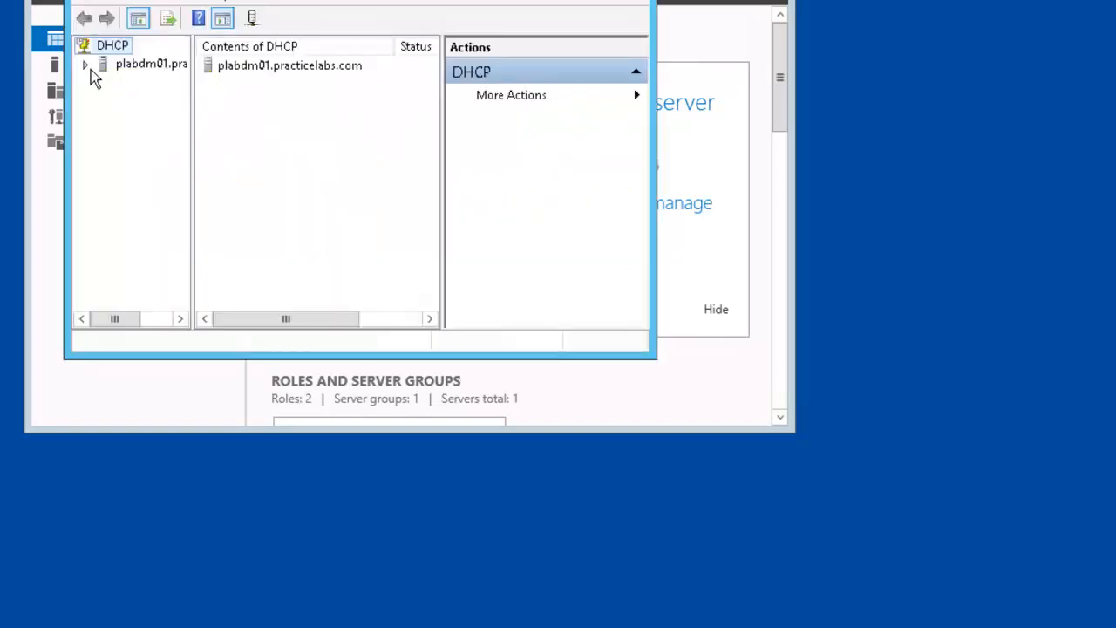
click(87, 66)
click(104, 82)
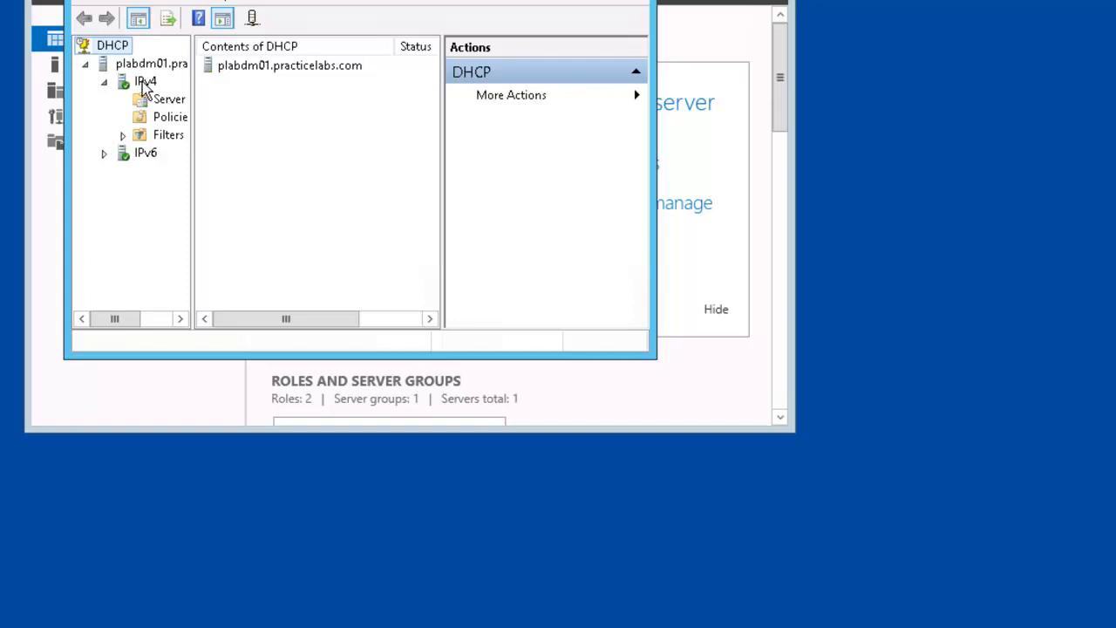
- Start a new IPv4 scope named PLAB with the description PLAB SCOPE
right_click(145, 87)
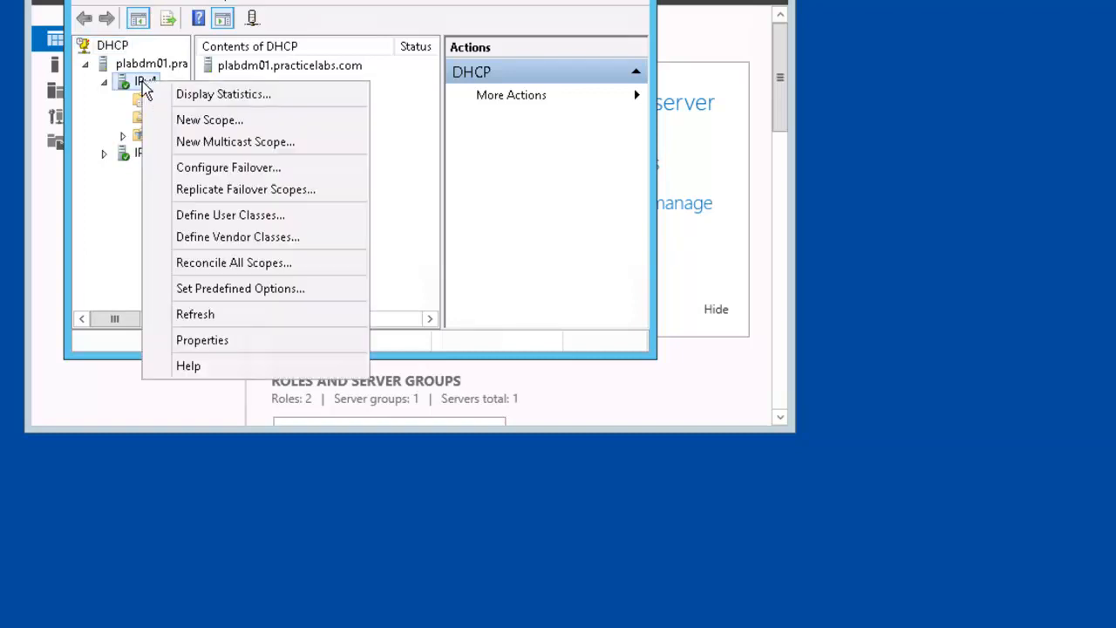
click(268, 120)
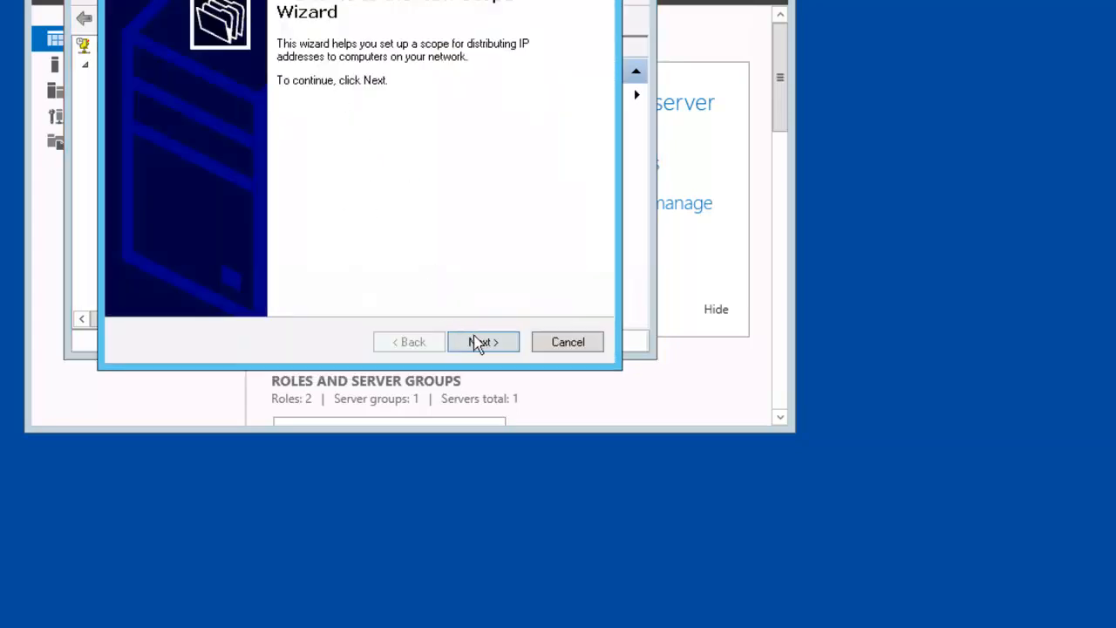
click(496, 343)
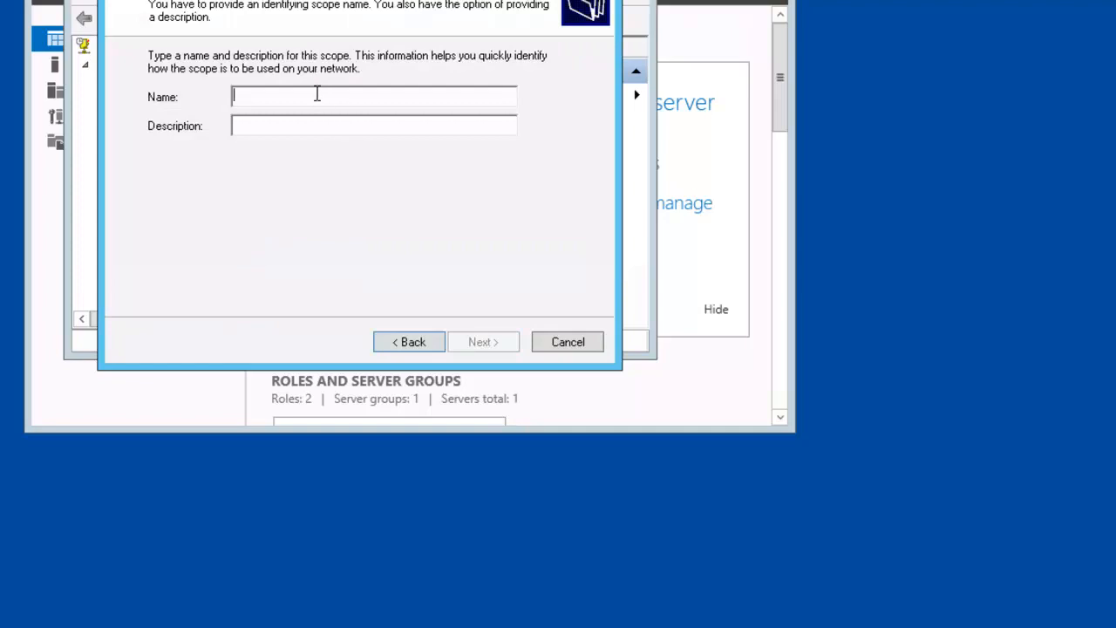
text(PLABB)
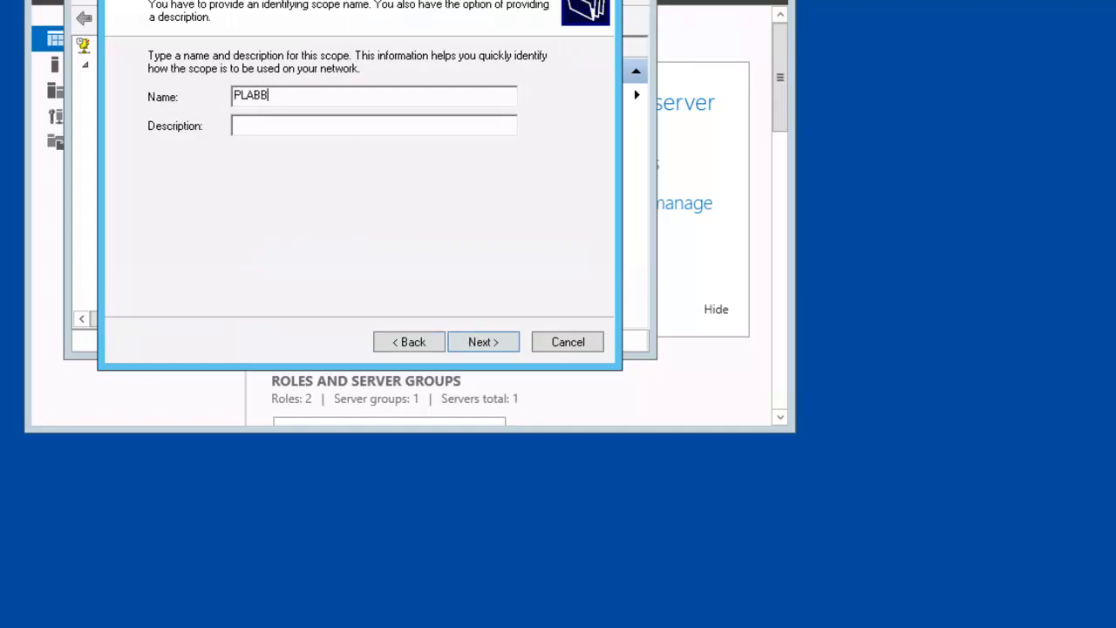
click(233, 125)
text(PL)
text(BB)
key(BackSpace)
key(BackSpace)
text(SCOPE3)
key(BackSpace)
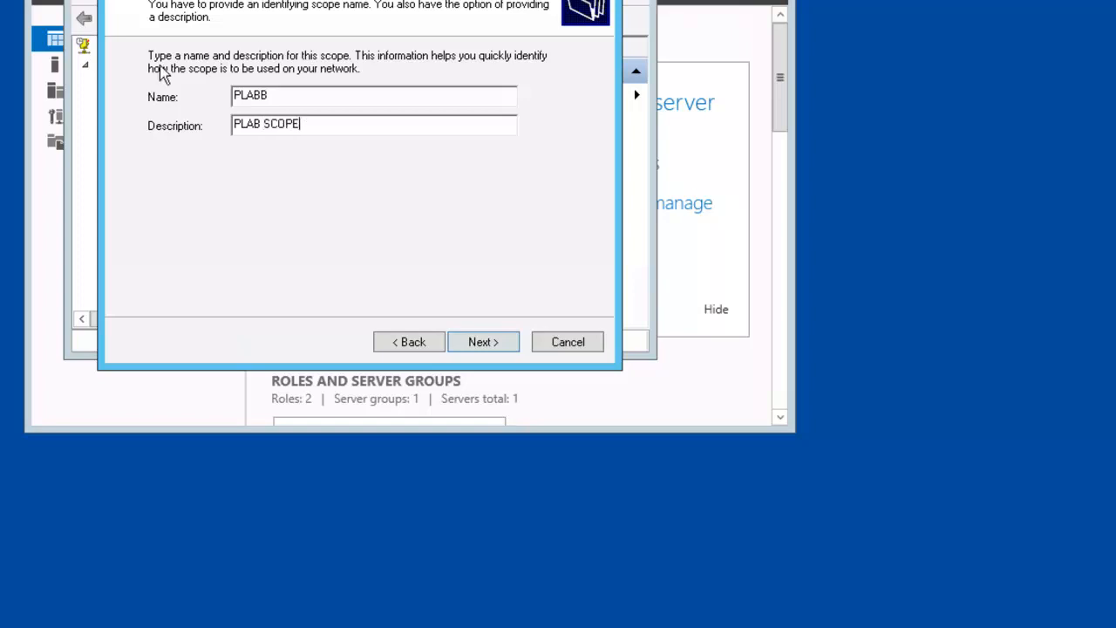
click(281, 95)
key(BackSpace)
click(479, 341)
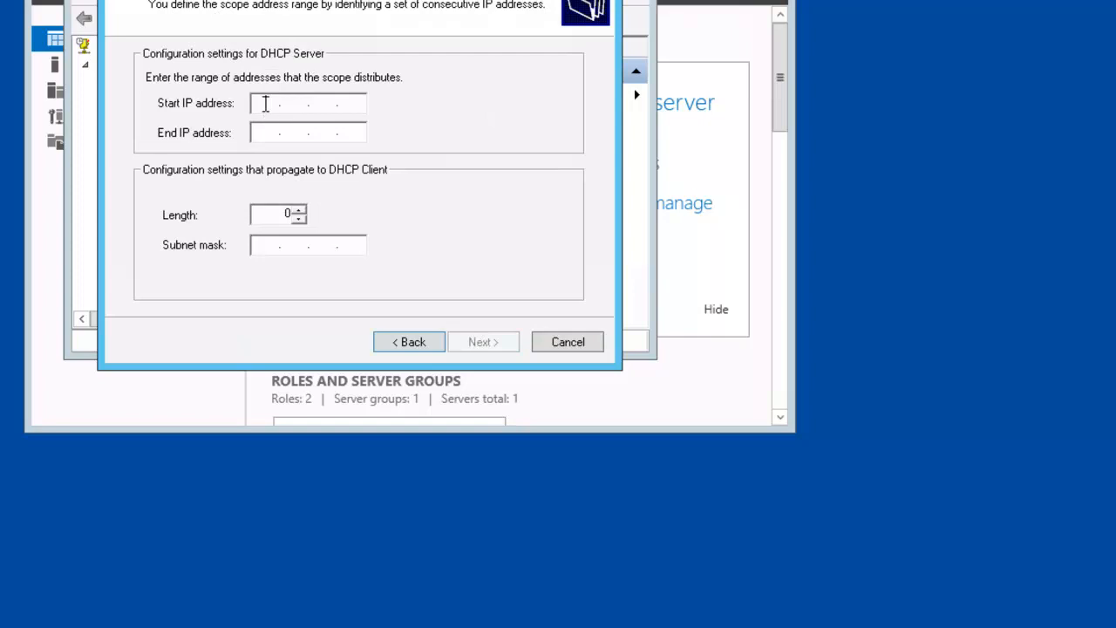
- Set the scope's address range from 192.168.0.10 to 192.168.0.50, accepting the proposed subnet mask
text(192 . 168.0.101010)
click(263, 130)
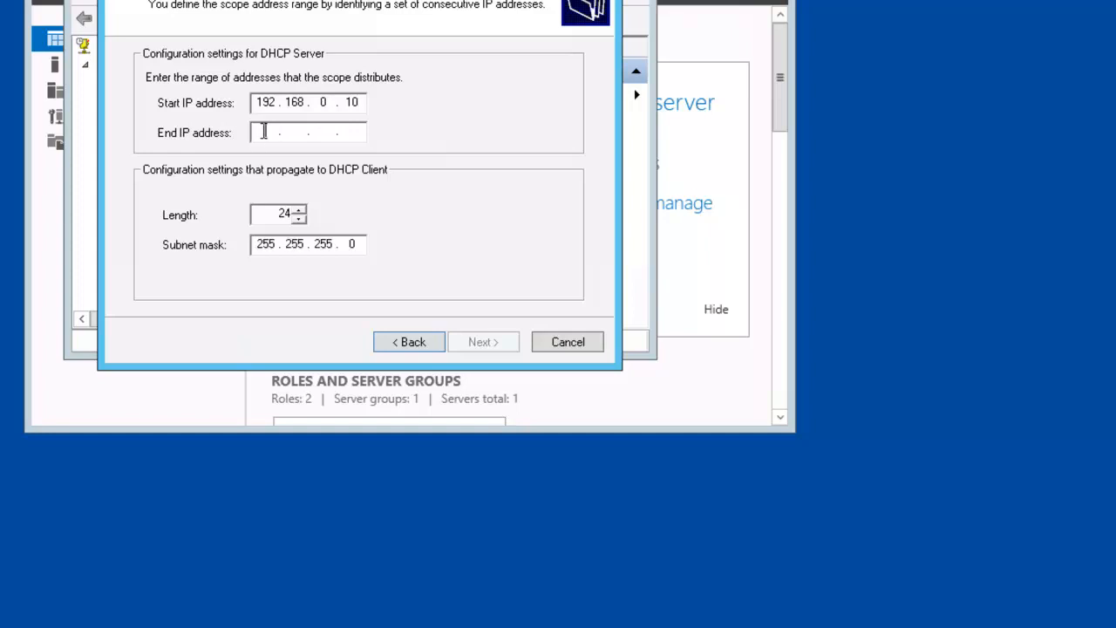
text(192.)
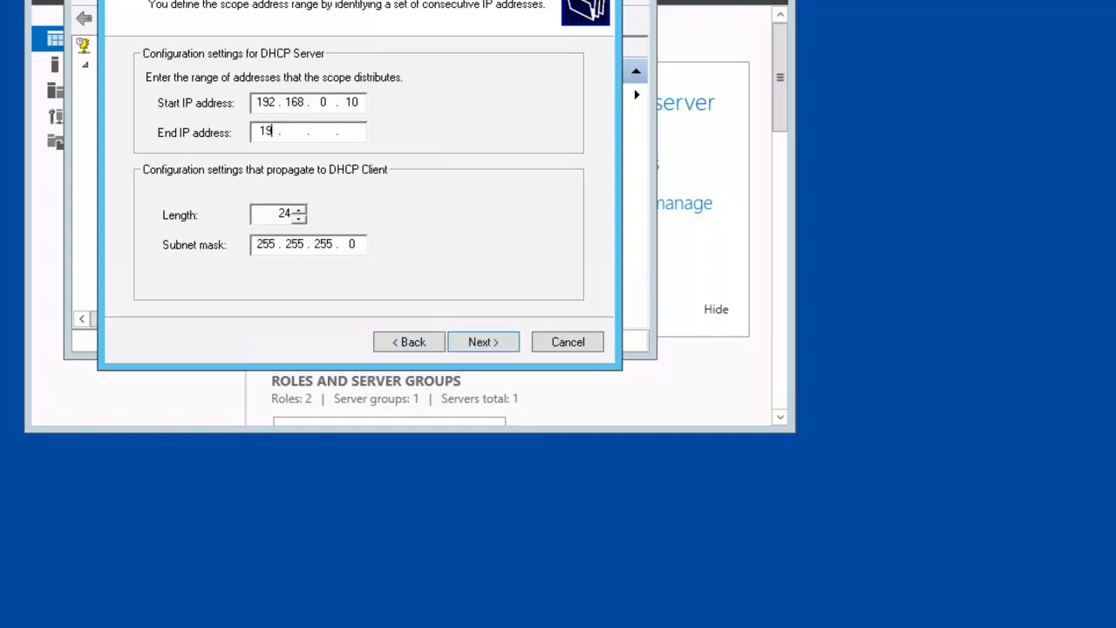
text(168.0.50)
click(485, 345)
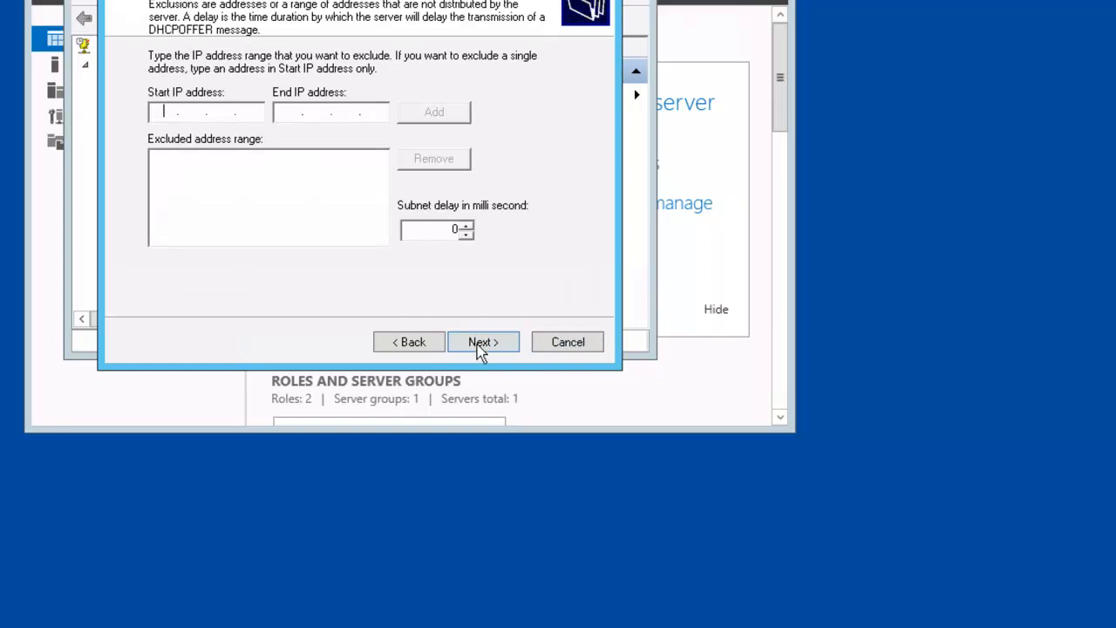
- Add no exclusions, keep the default lease duration, and decline to configure the scope's DHCP options now
click(494, 341)
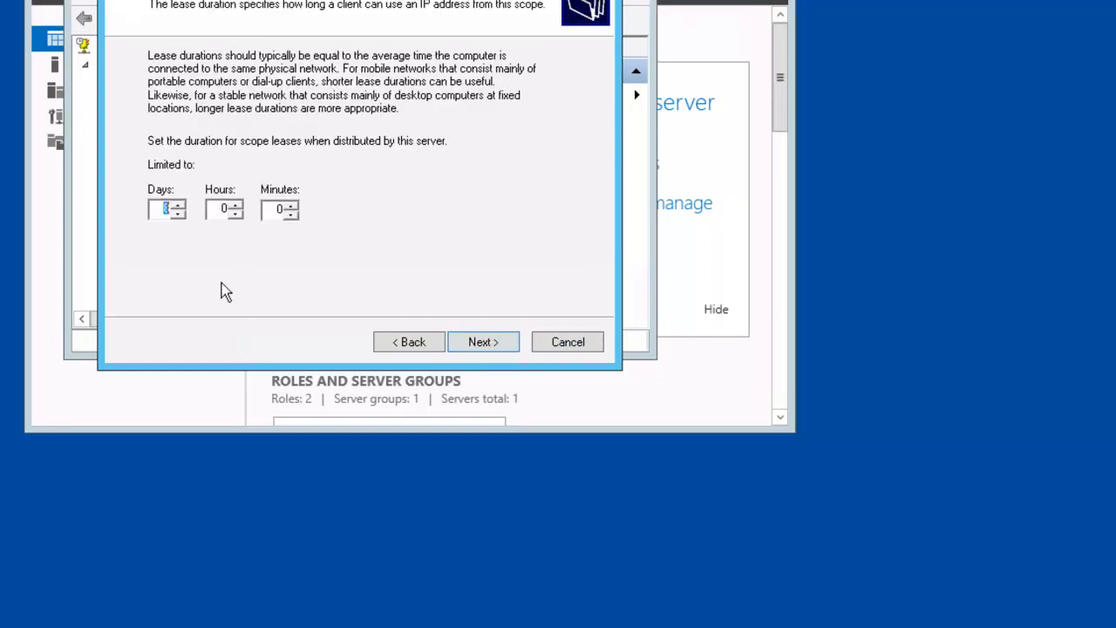
click(484, 345)
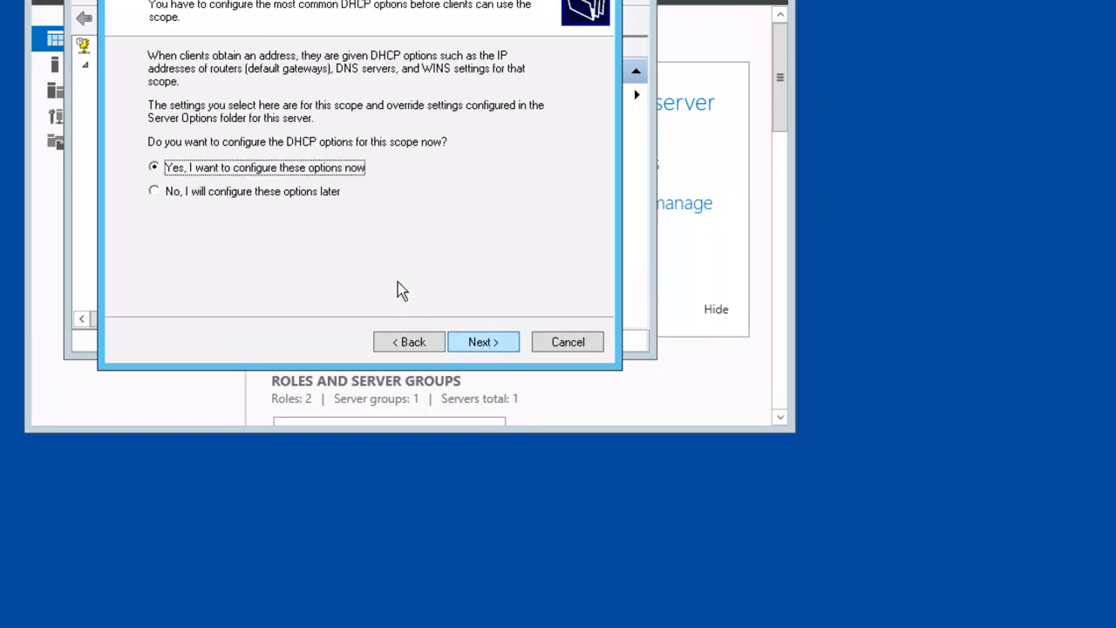
click(220, 192)
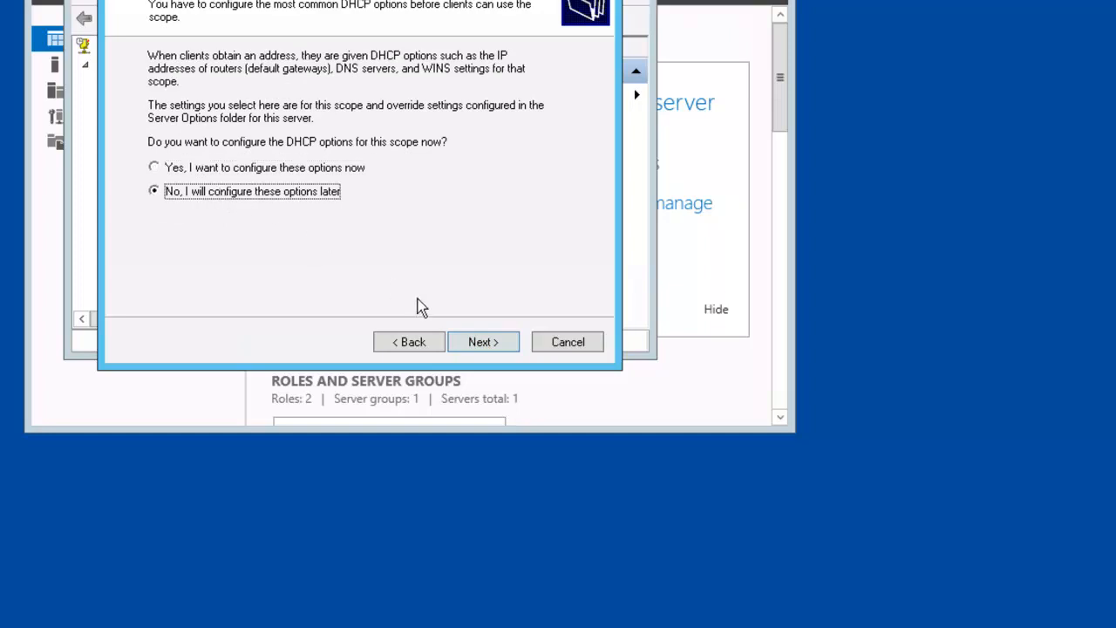
click(483, 343)
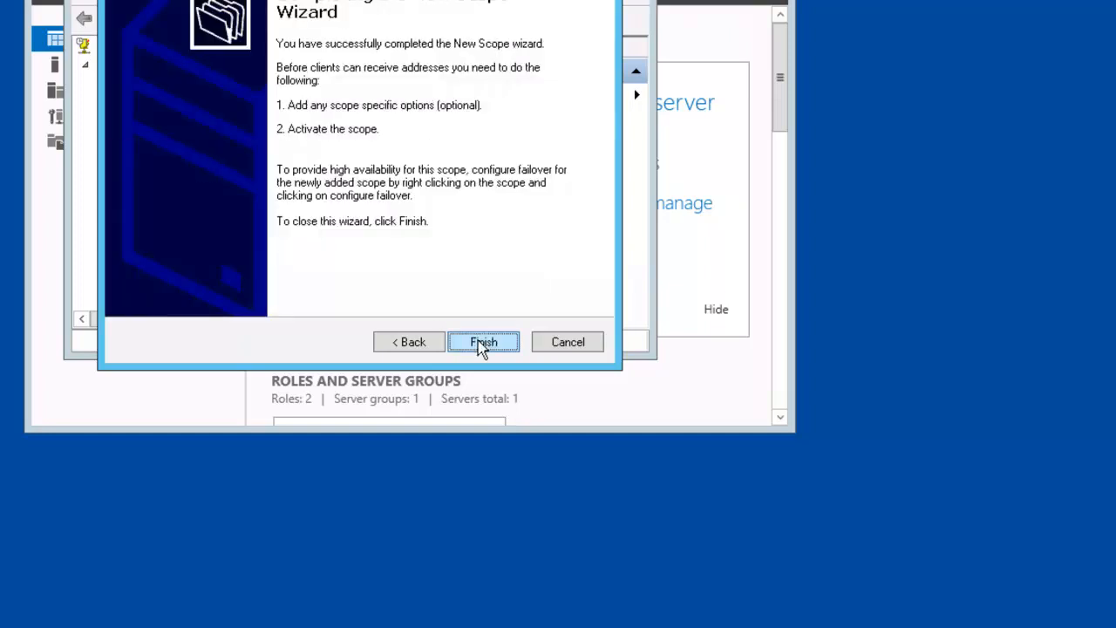
- Finish the New Scope wizard and activate the PLAB scope under IPv4
click(482, 342)
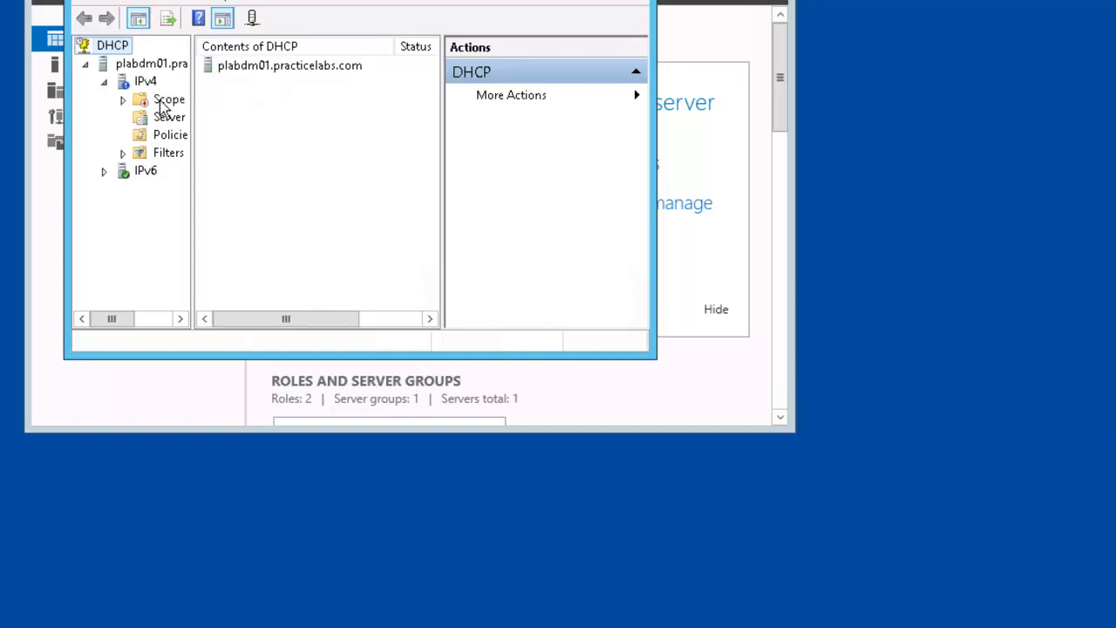
right_click(163, 107)
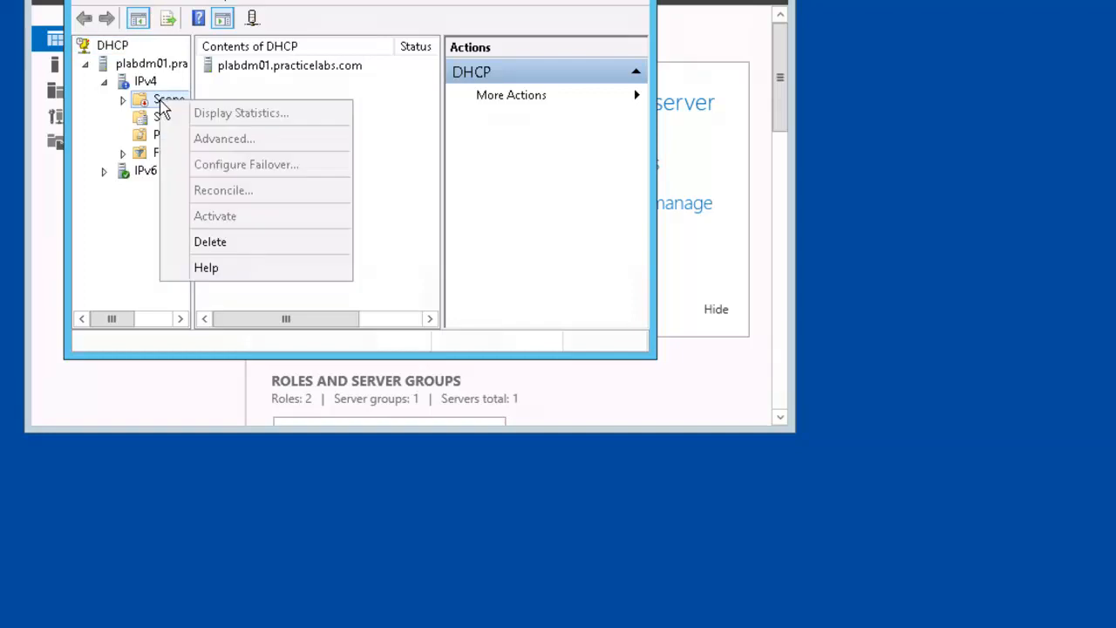
click(123, 102)
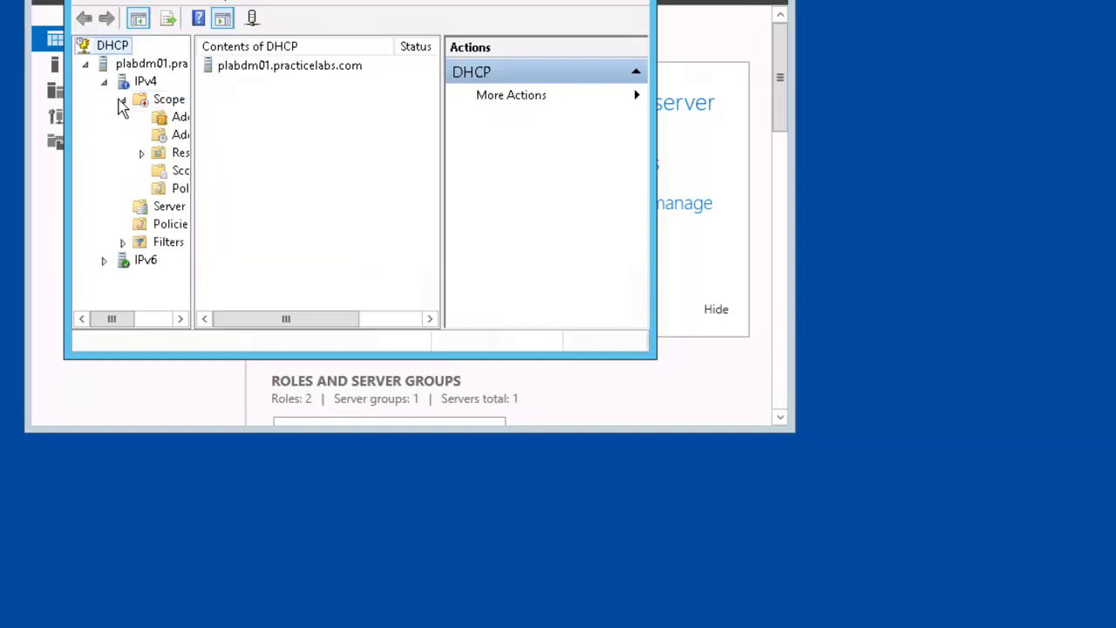
click(123, 103)
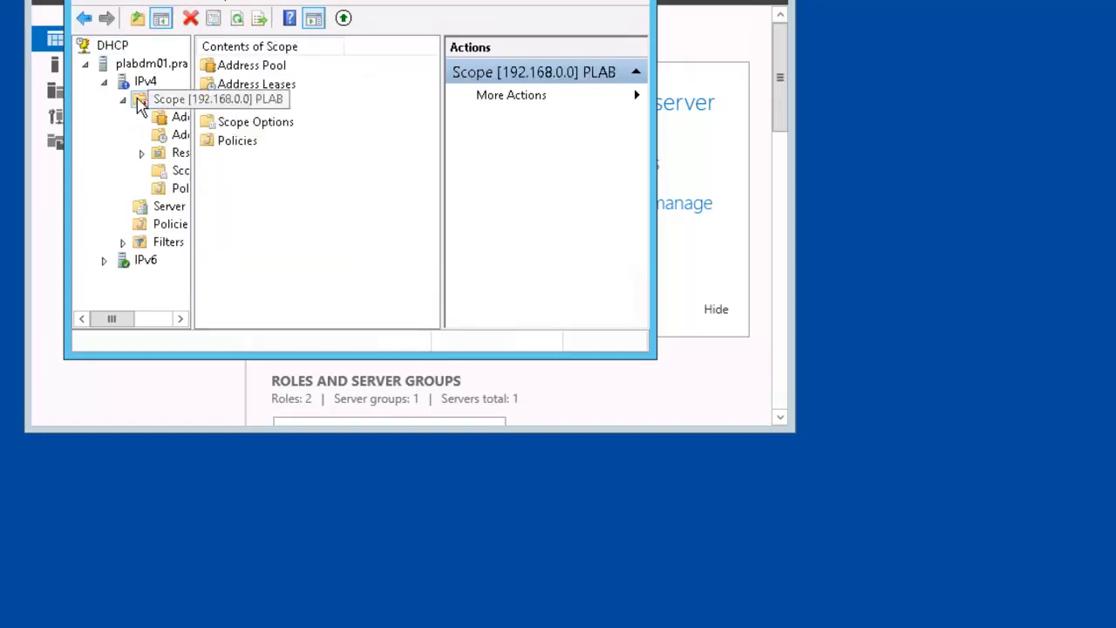
right_click(139, 102)
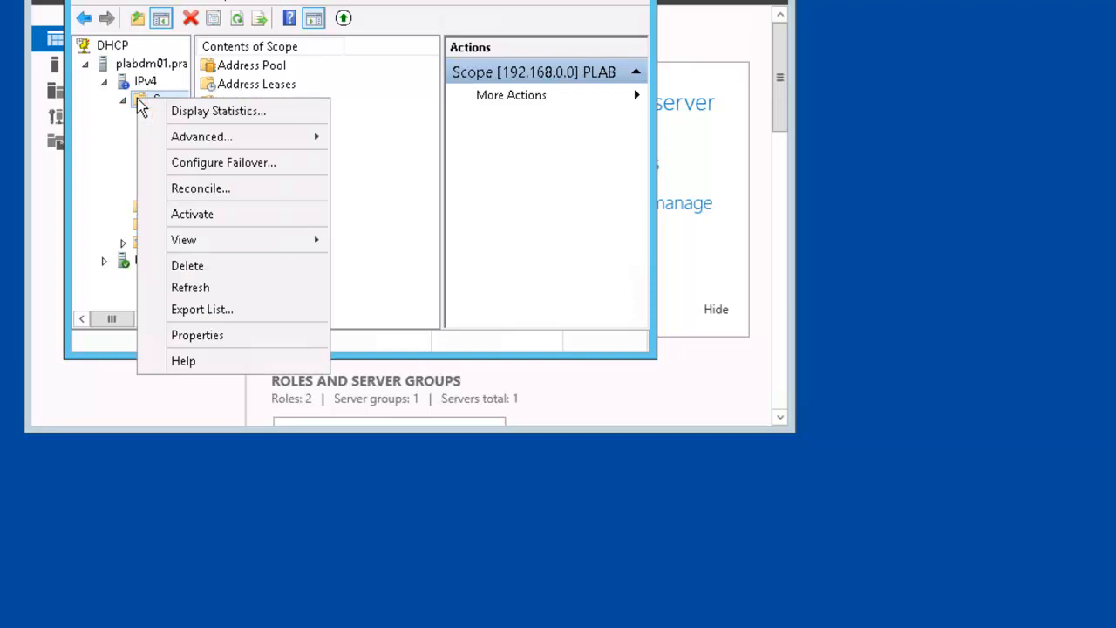
click(226, 223)
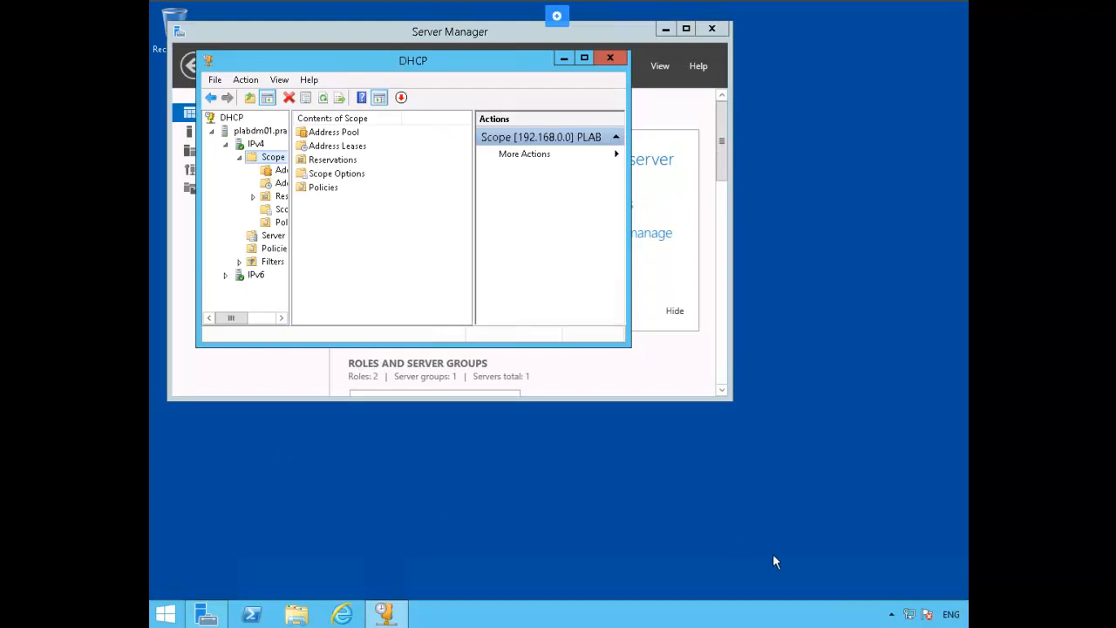
- Look up the physical address in the Ethernet 2 connection details, and close the network windows
mouse_move(908, 614)
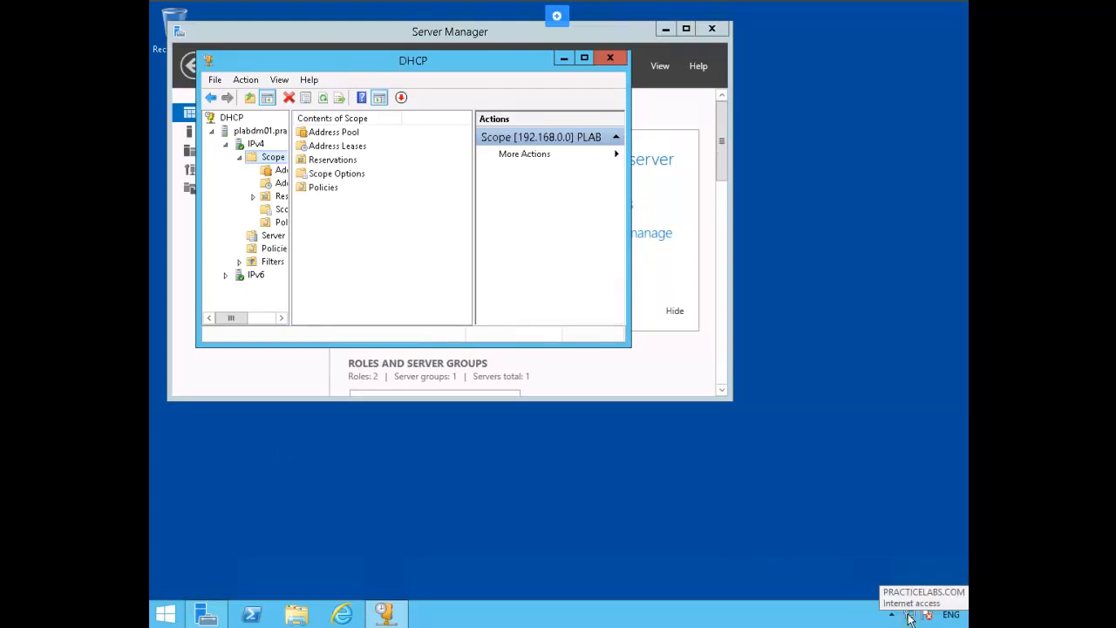
right_click(908, 615)
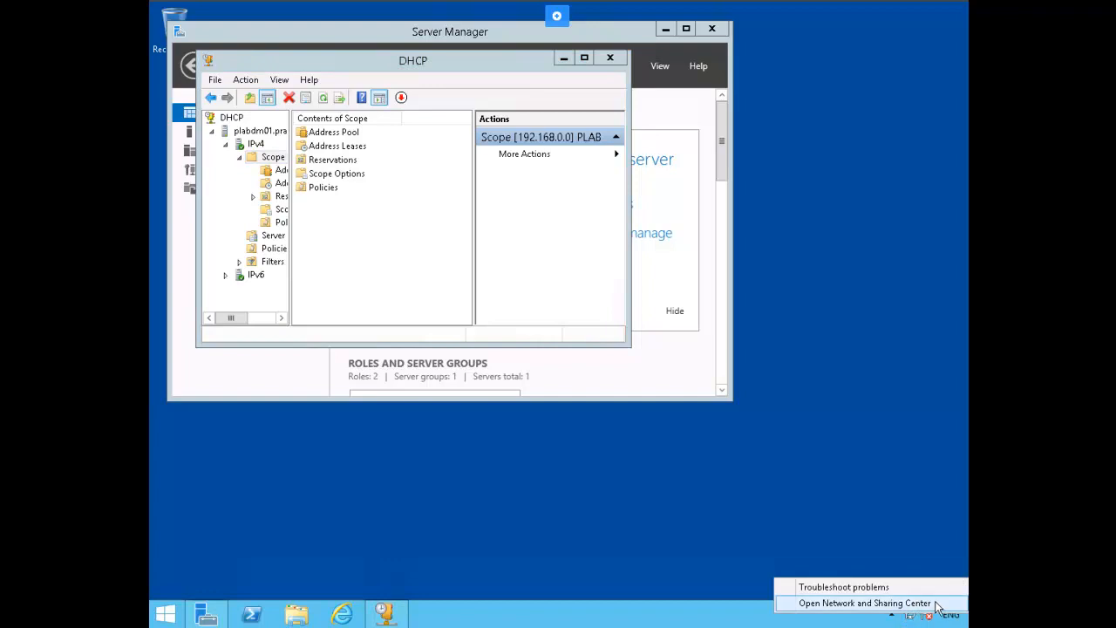
click(933, 603)
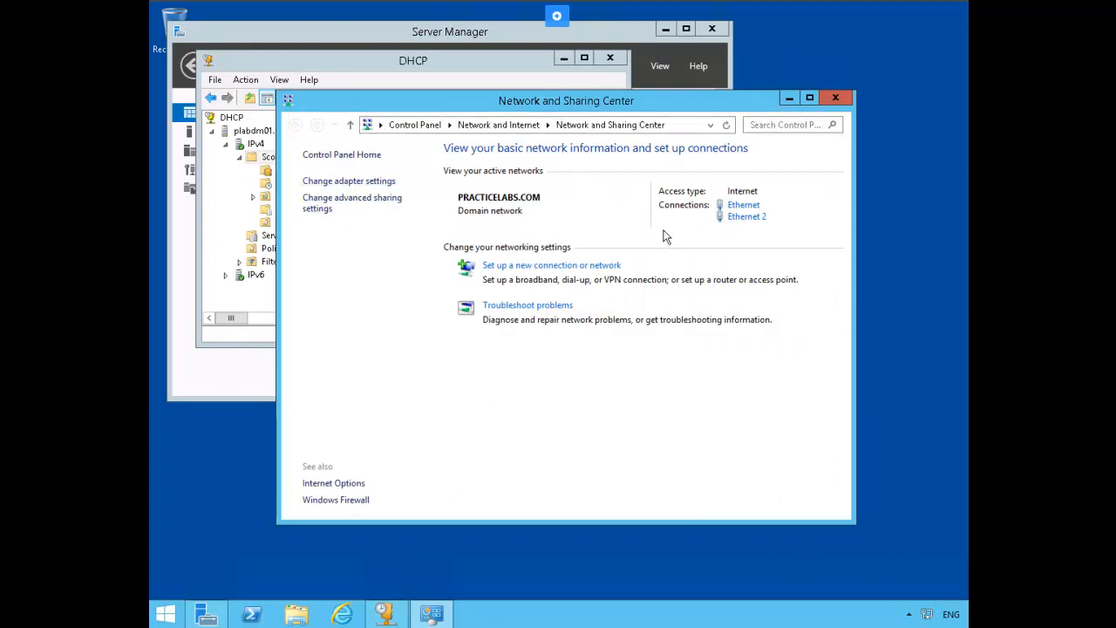
click(761, 220)
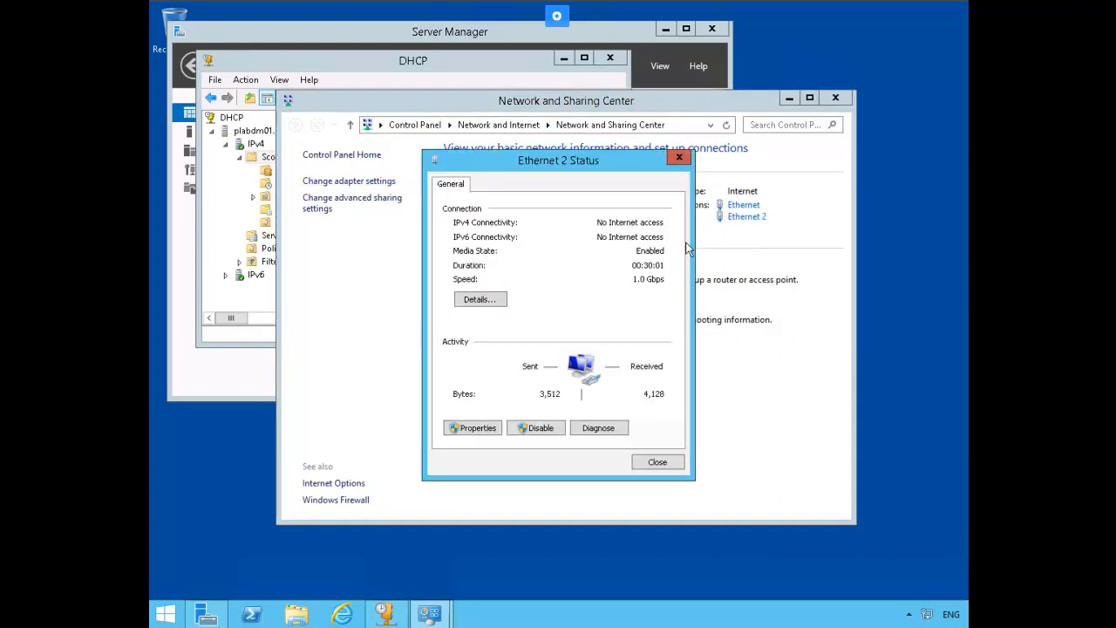
click(478, 299)
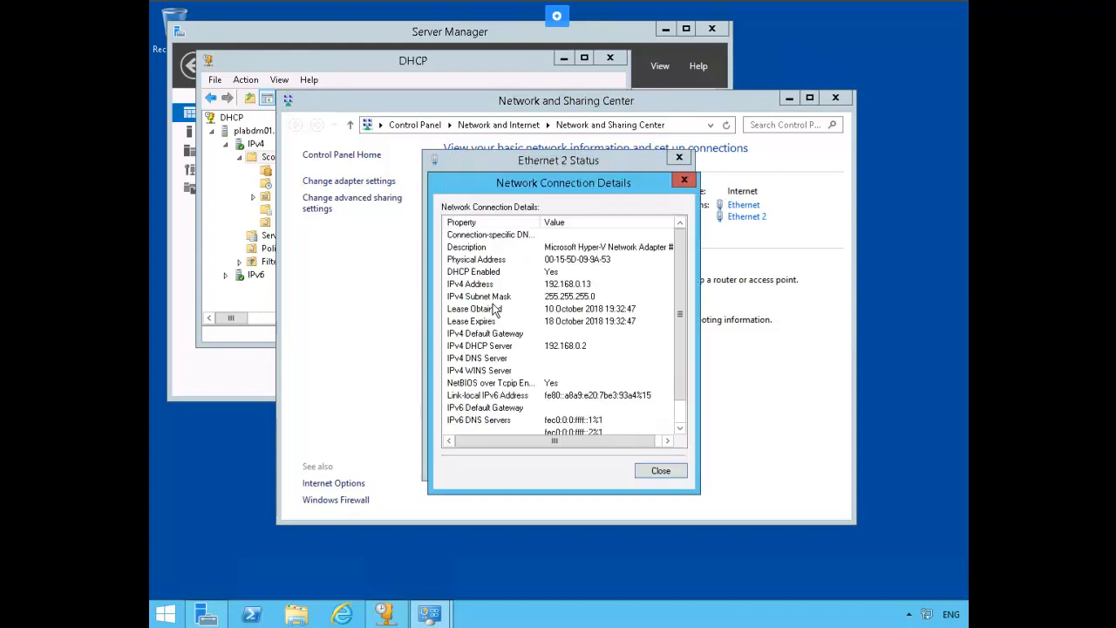
click(615, 259)
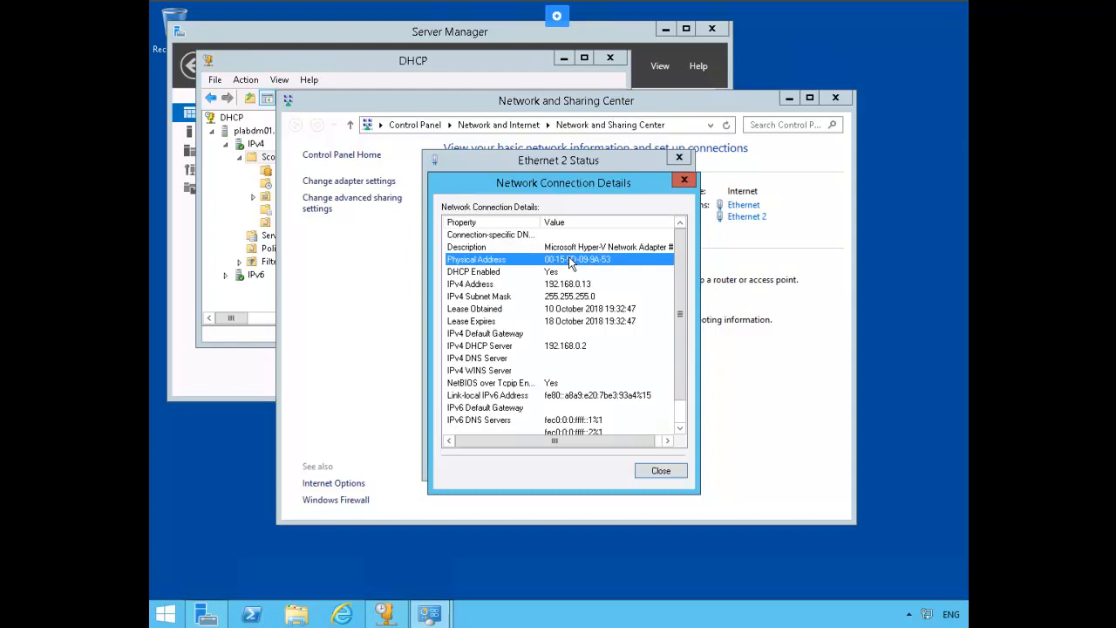
click(649, 471)
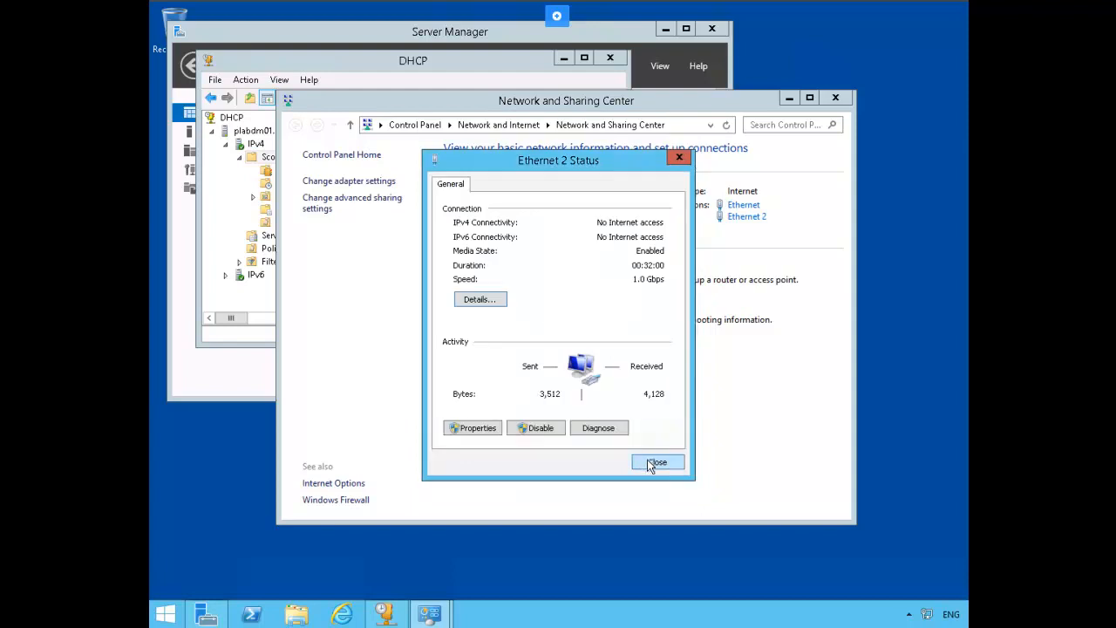
click(654, 466)
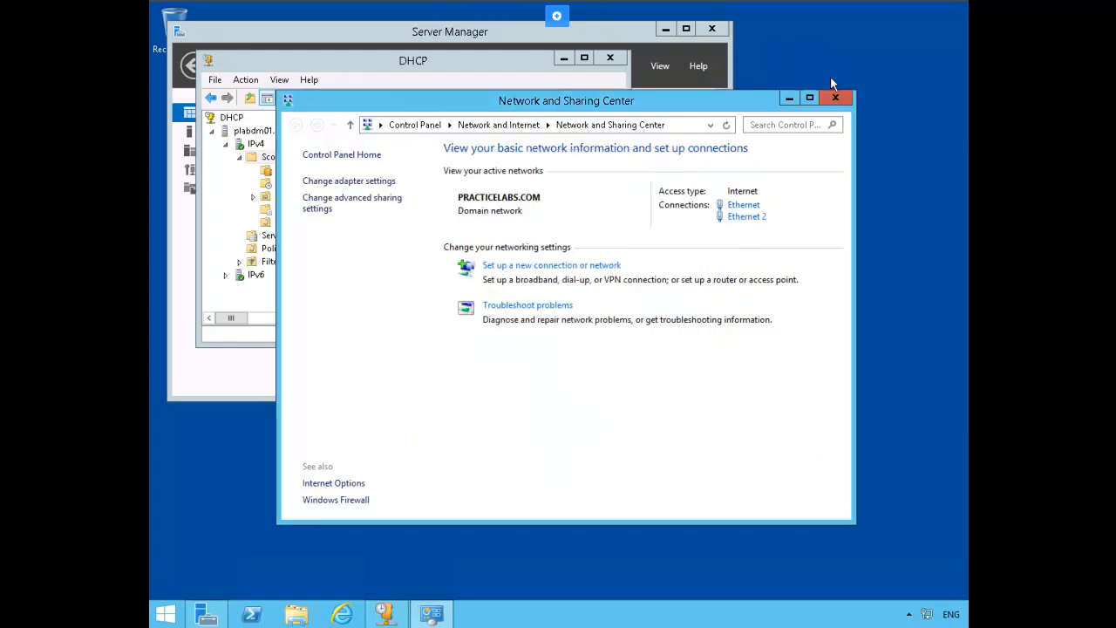
click(846, 97)
- Start a new reservation in the PLAB scope named PLABDMO1 with the IP address 192.168.0.45
double_click(327, 162)
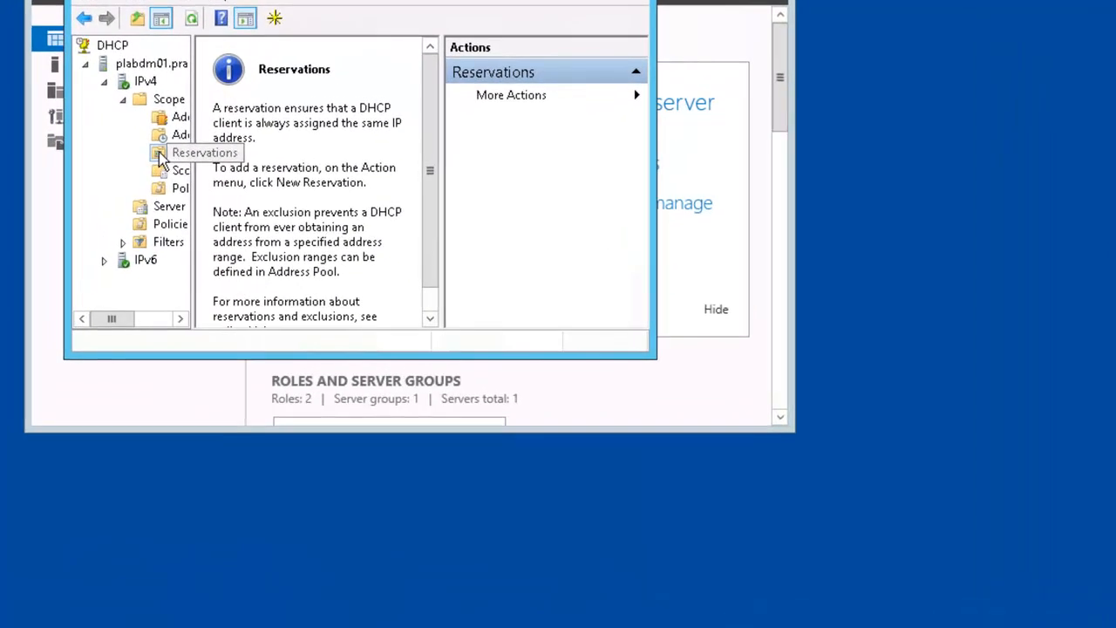
right_click(160, 156)
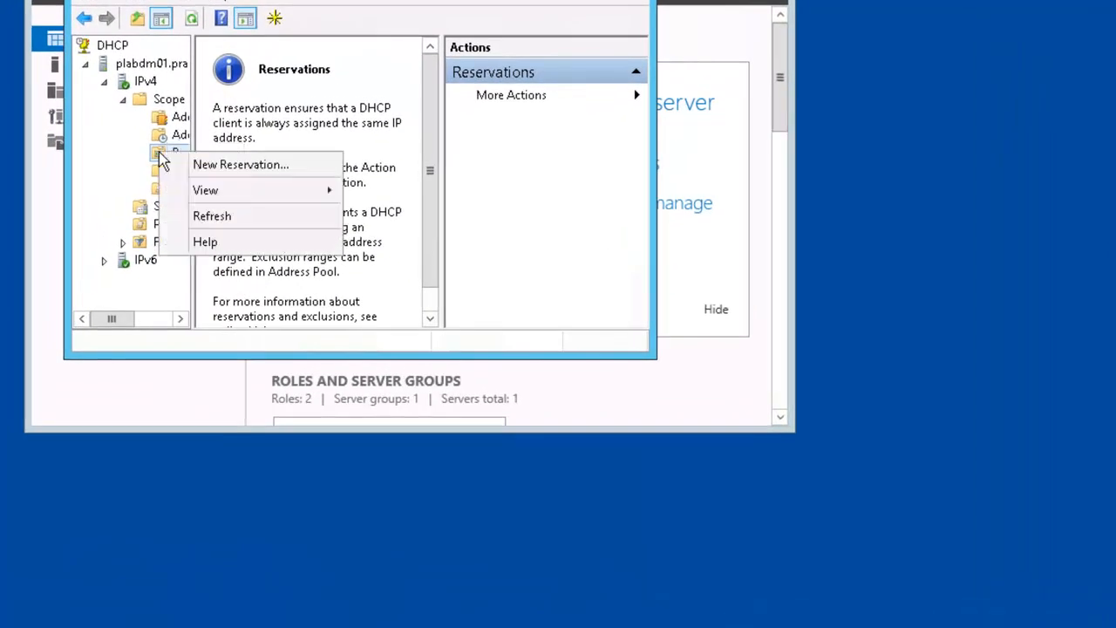
click(296, 167)
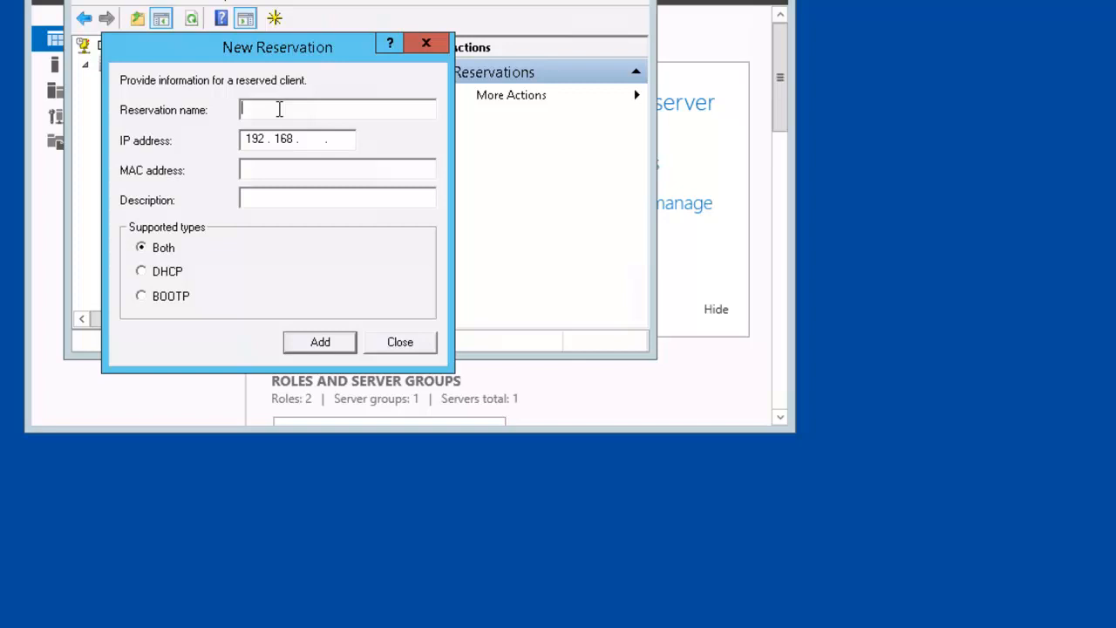
text(PLAB)
text(DM0)
text(1)
text(0)
text(.45)
- Complete the reservation with MAC address 00155D099A53 and description "PLABDMO1 Researved IP", add it, and close the reservation form
click(281, 169)
text(00155D09)
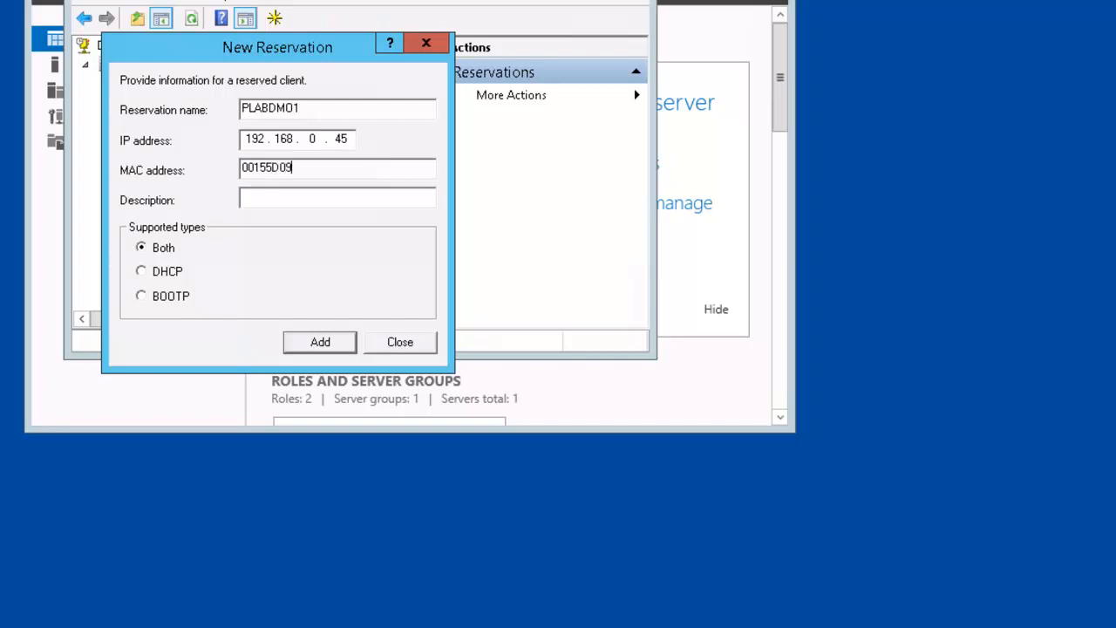
text(9A53)
click(261, 201)
text(PLABDMO1 Researved IP)
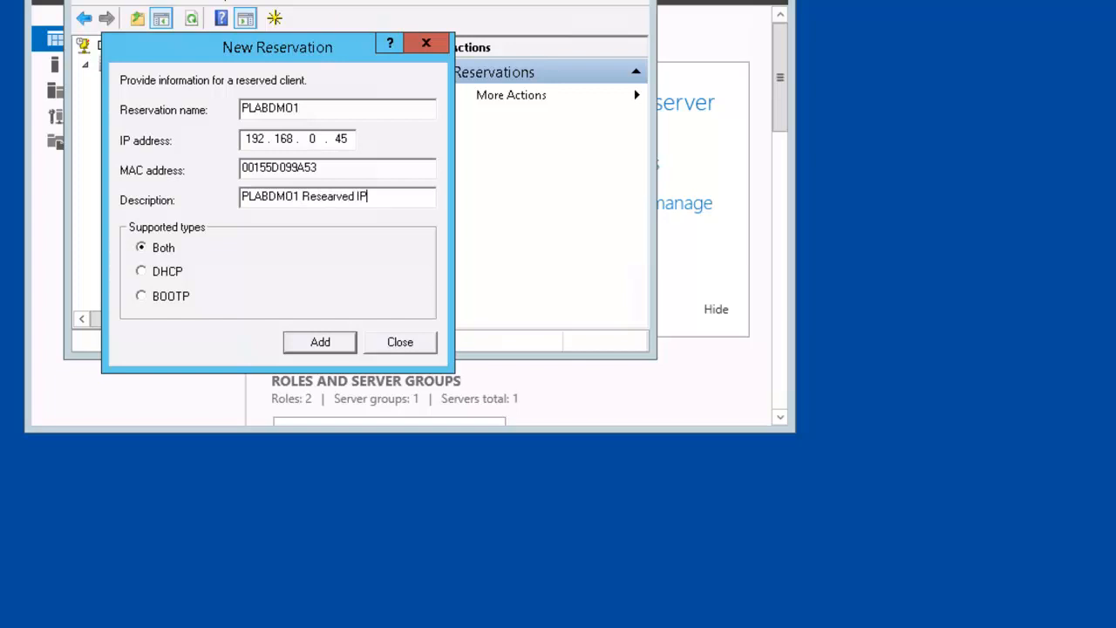
click(302, 344)
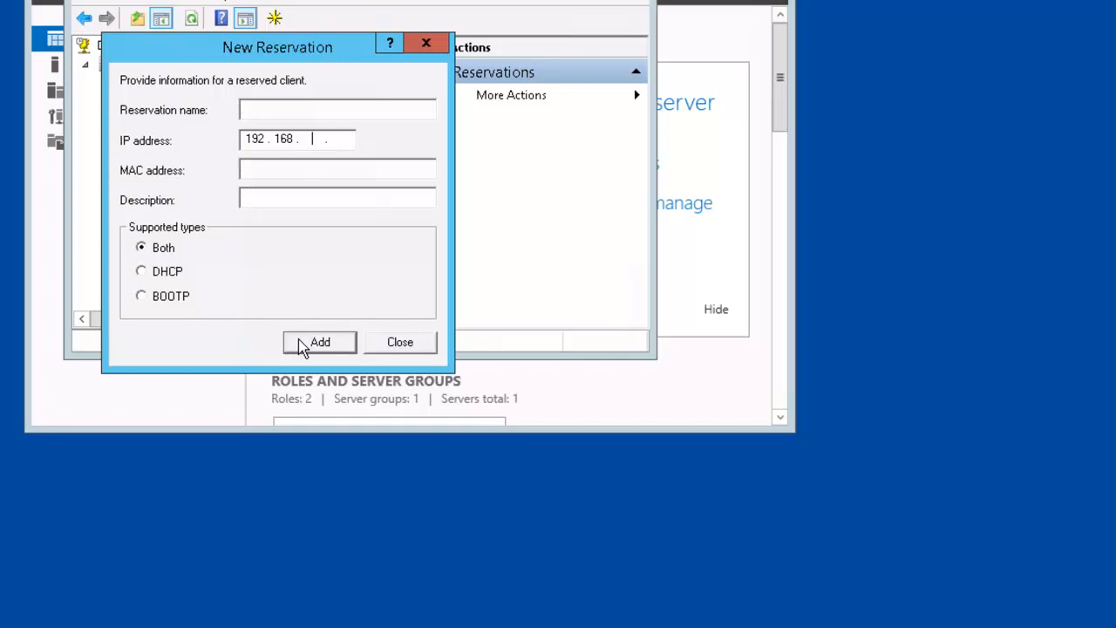
click(411, 352)
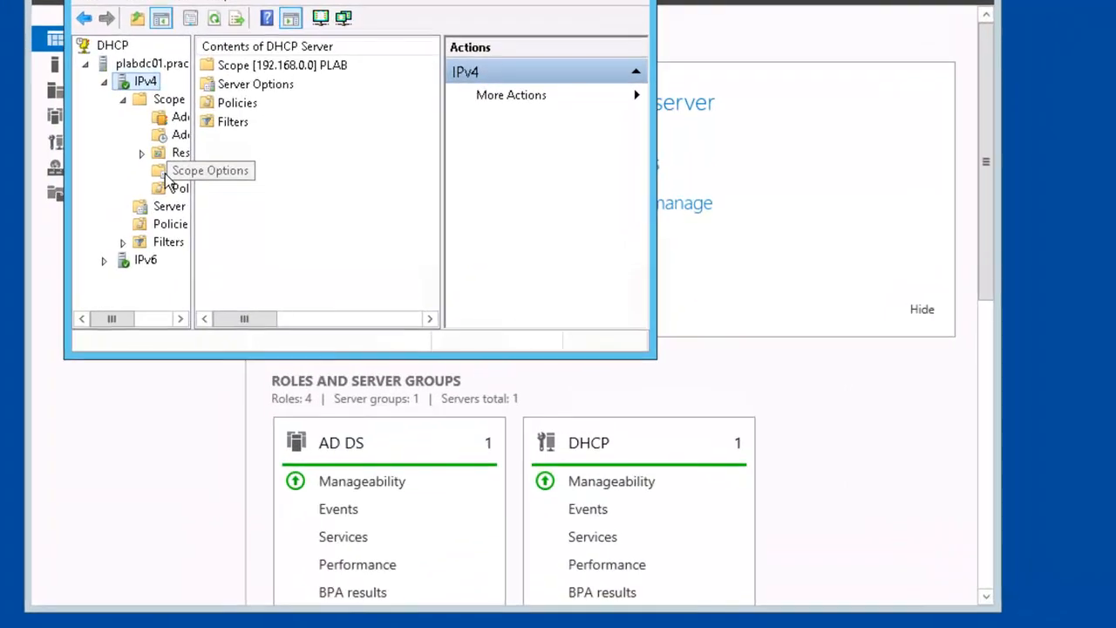
- Open the scope options configuration for the PLAB scope on the plabdc01 DHCP server
click(271, 216)
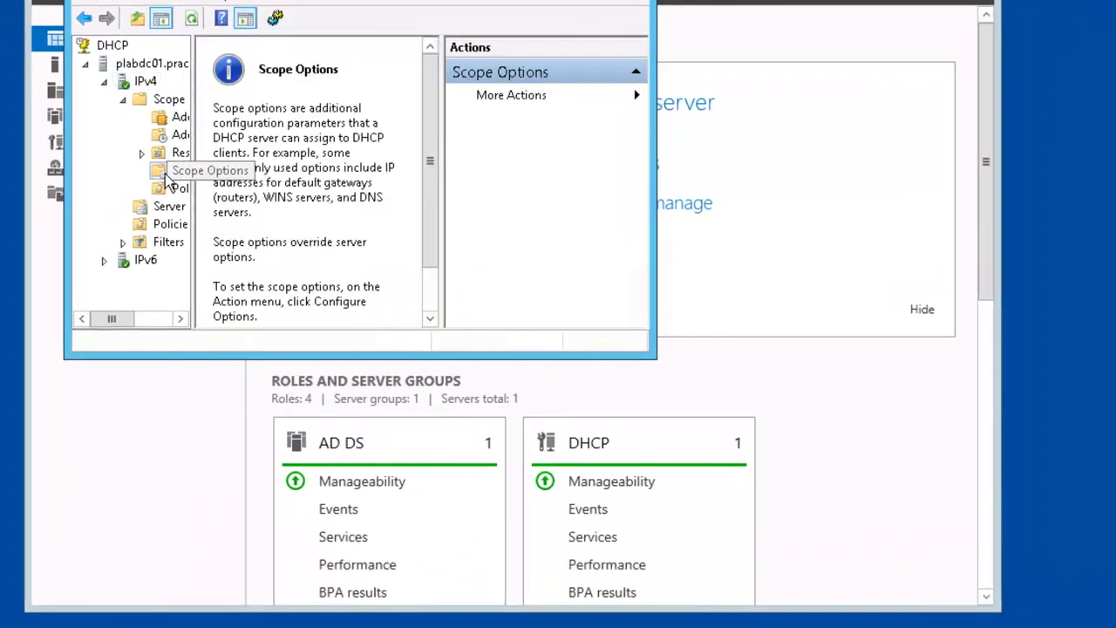
right_click(169, 180)
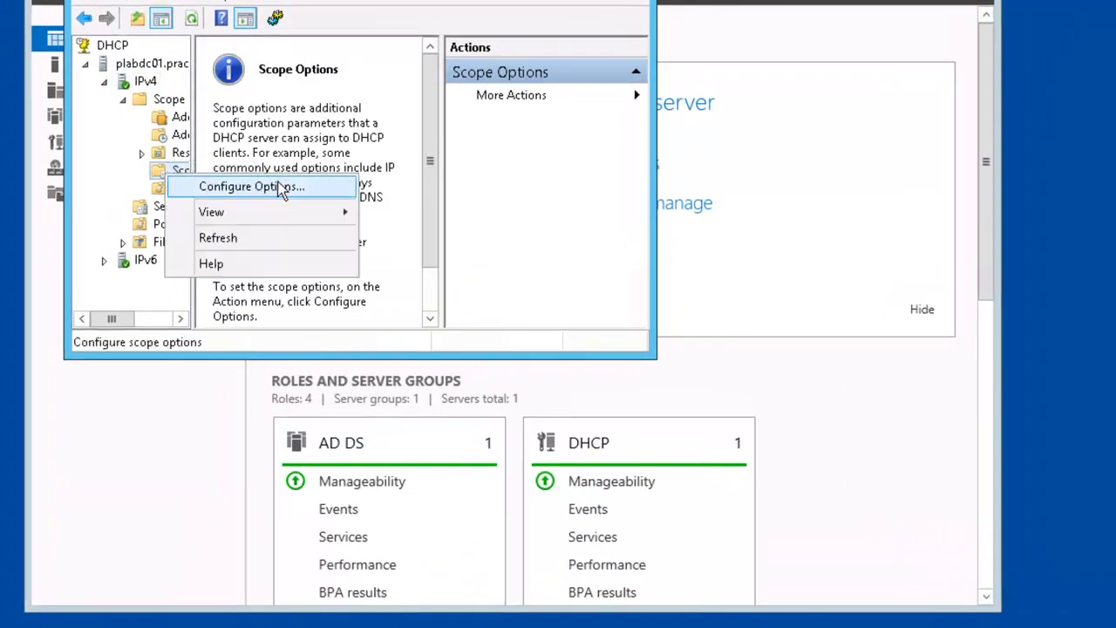
click(316, 195)
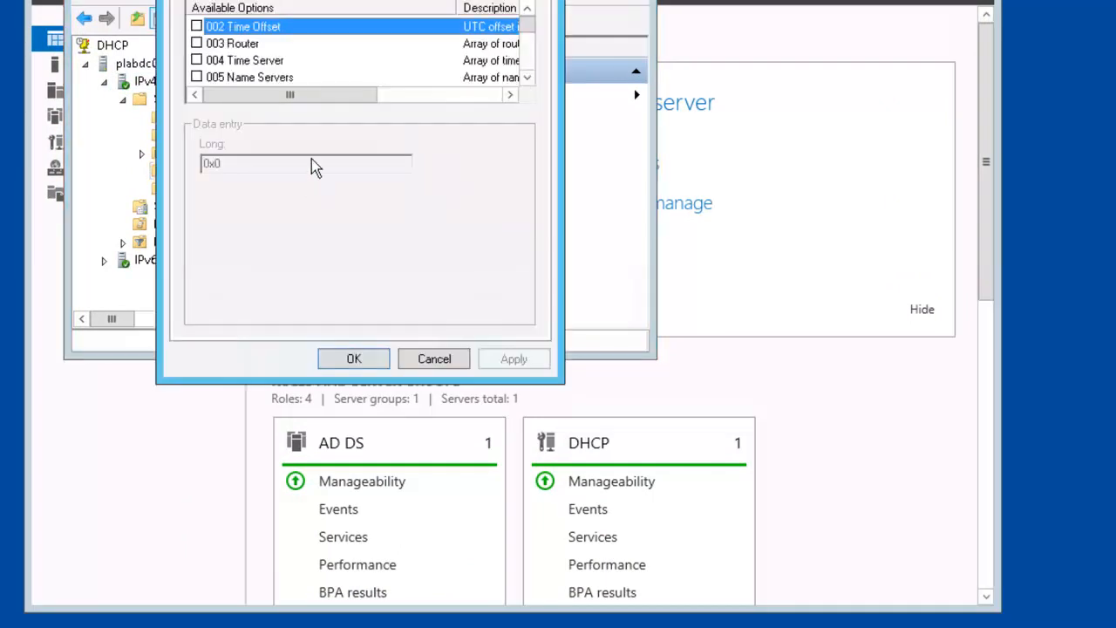
- Examine the available scope options from 003 Router onward, and return to the start of the list
click(314, 43)
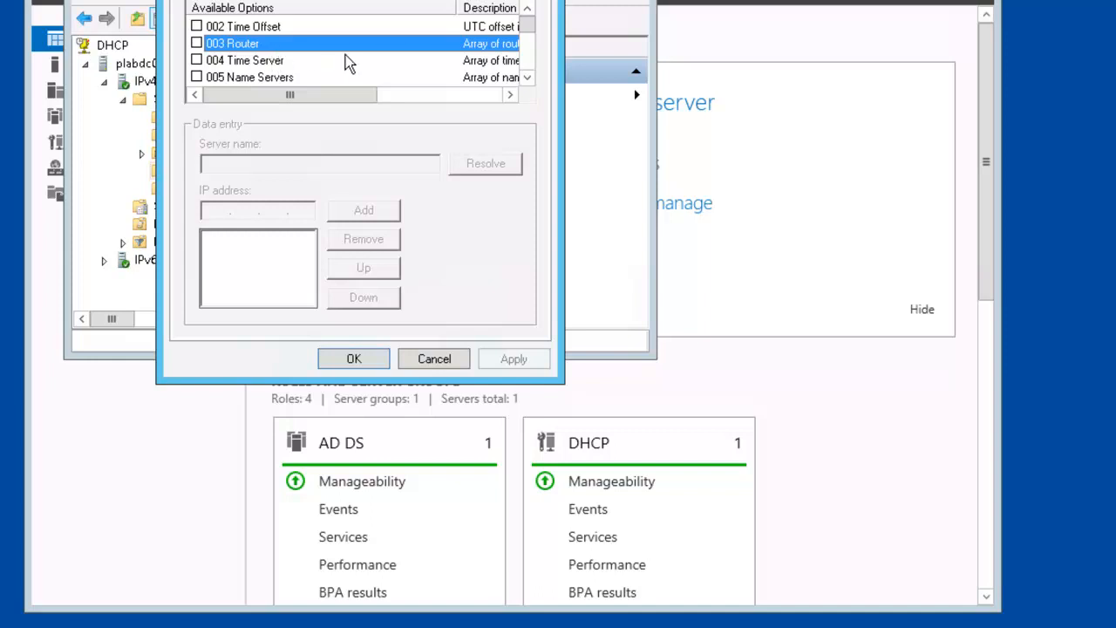
key(Down)
key(Down)
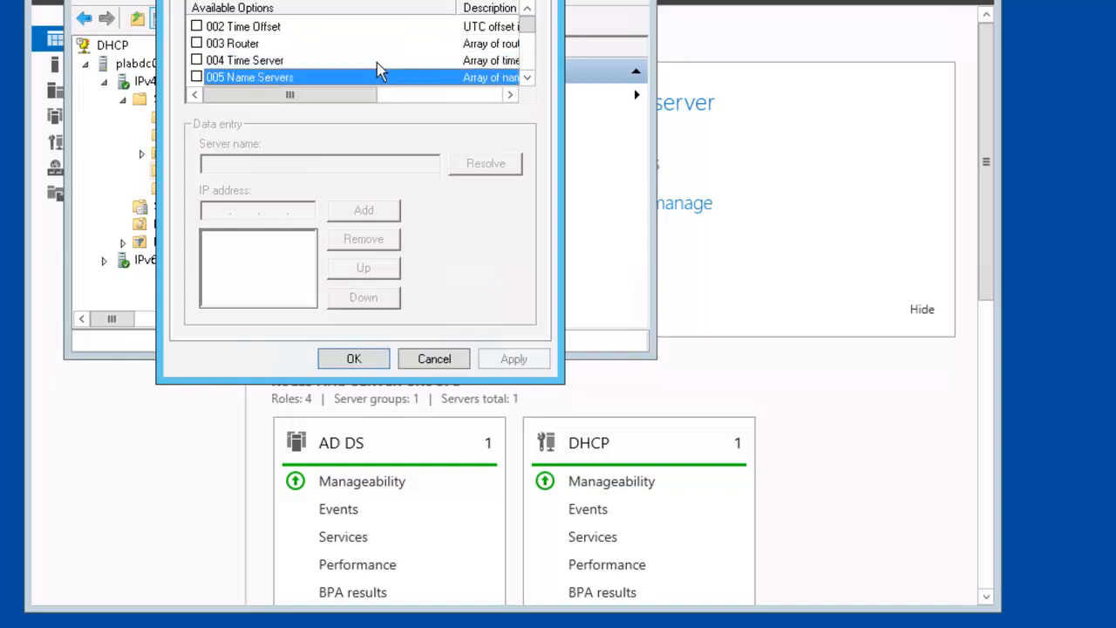
key(Down)
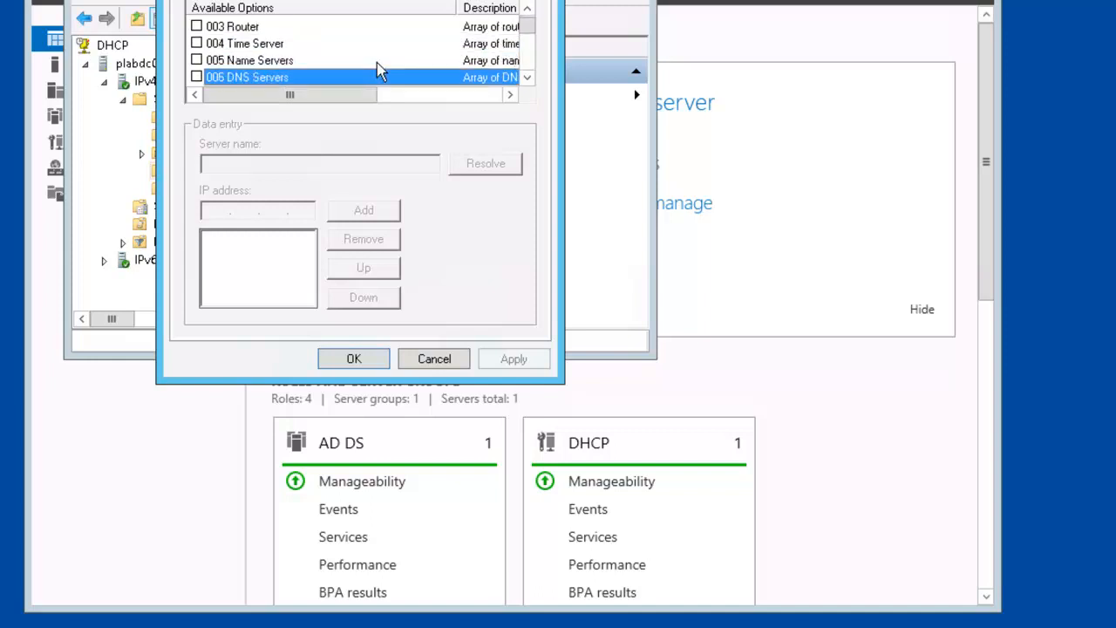
key(Down)
key(Down)
key(Down)
key(Down)
key(Down)
key(Down)
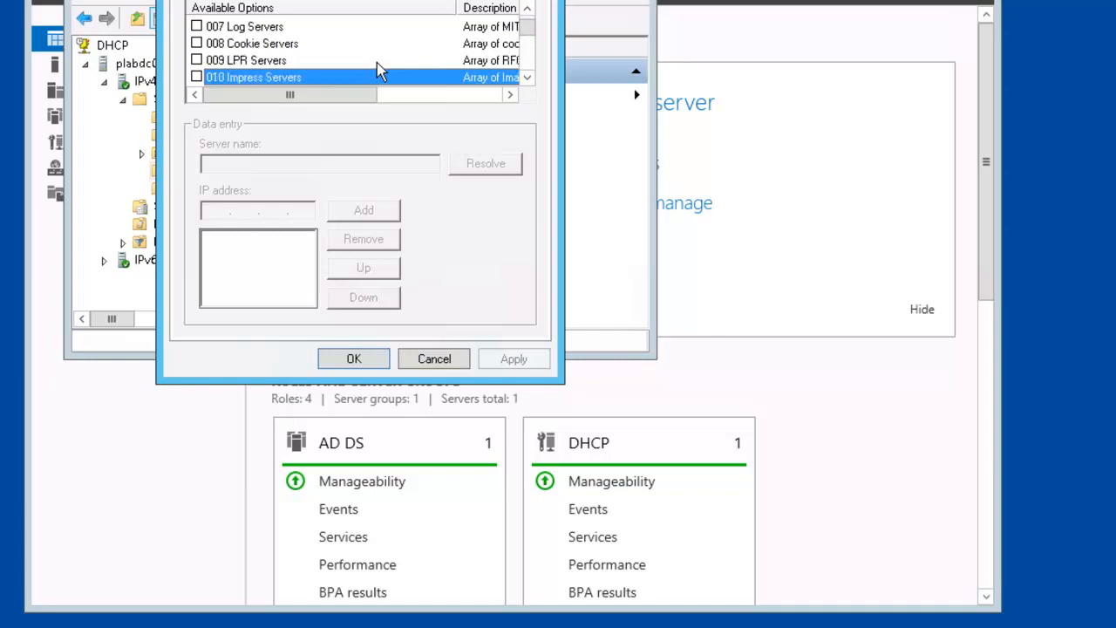
key(Down)
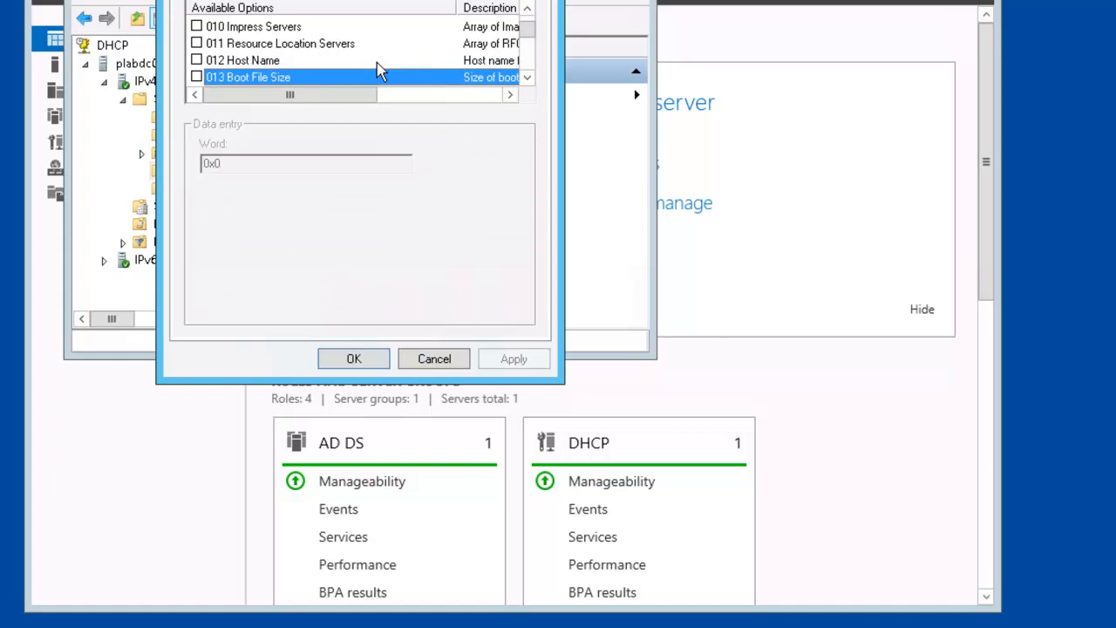
key(Up)
key(Down)
key(Down)
key(Down)
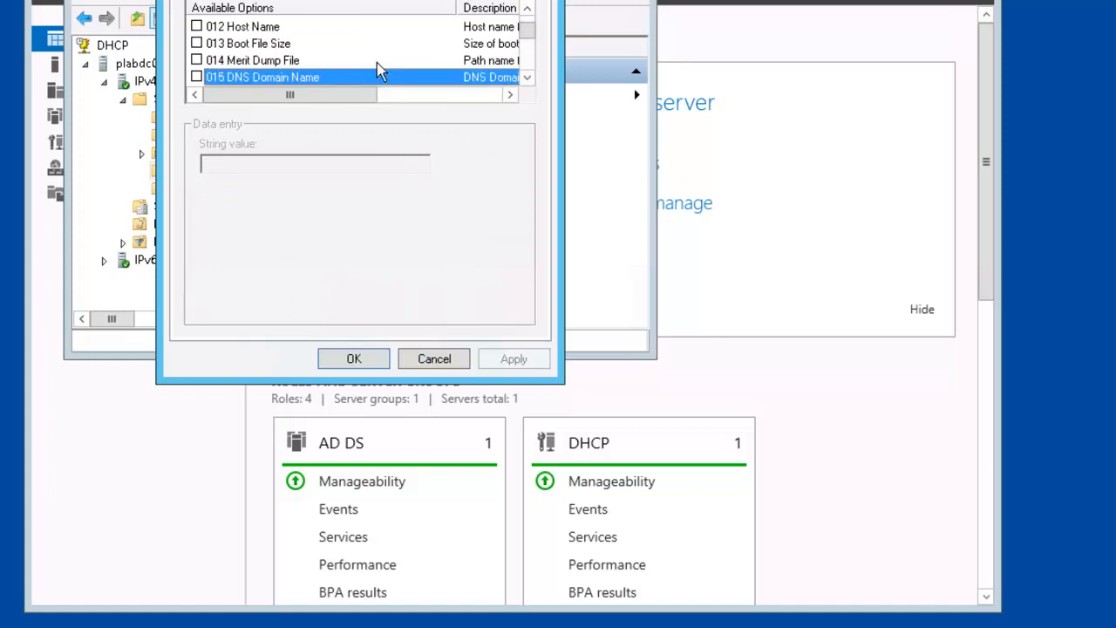
key(Down)
key(Down)
key(Down)
key(Down)
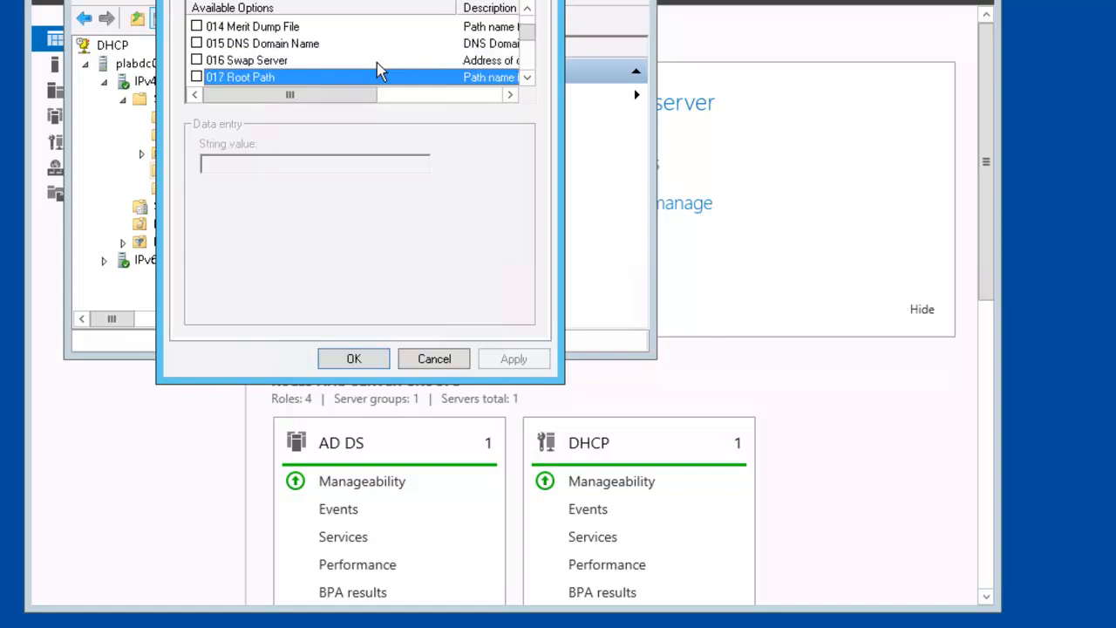
key(Down)
key(Down)
key(Down)
key(Down)
key(Down)
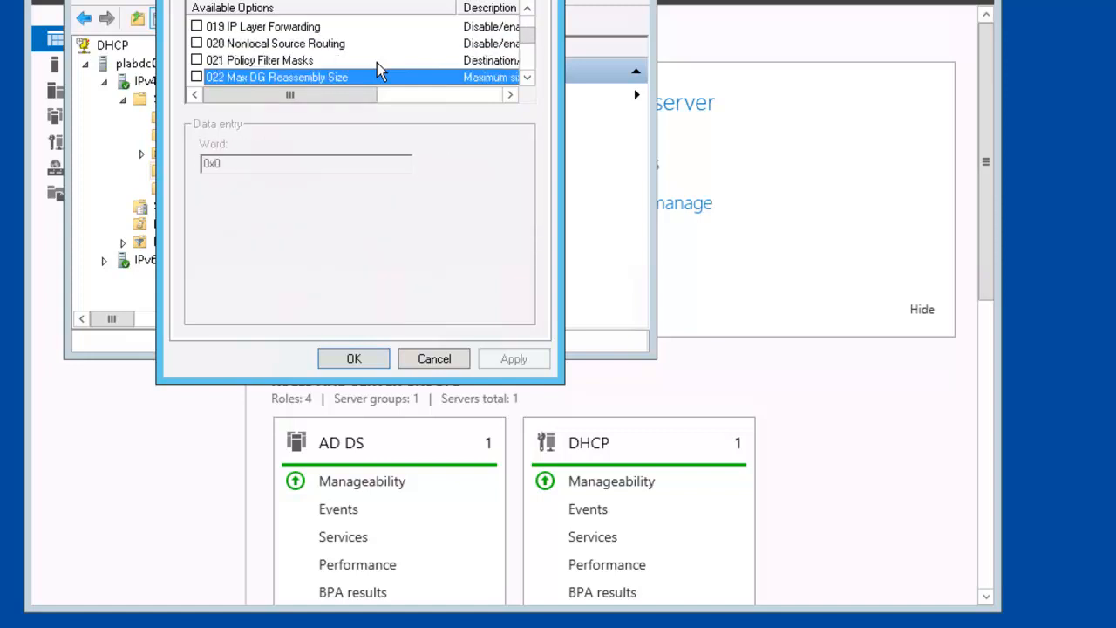
key(Down)
drag(526, 38, 532, 7)
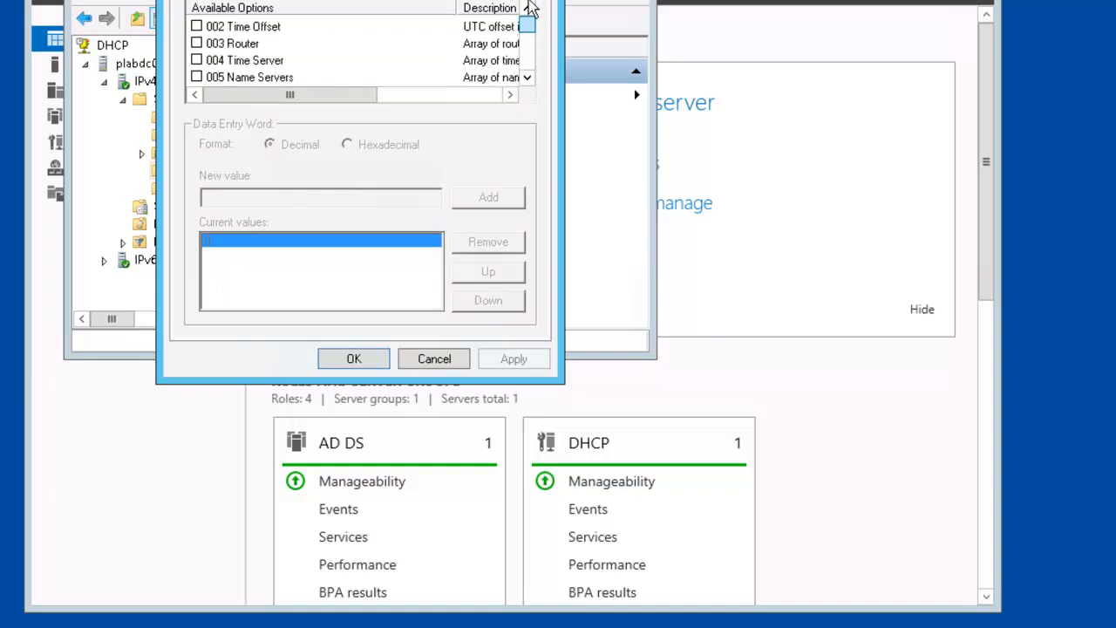
- Enable the 006 DNS Servers scope option, resolve plabdc01 to its IP address, add 192.168.0.1 as DNS server and confirm the scope options
click(256, 86)
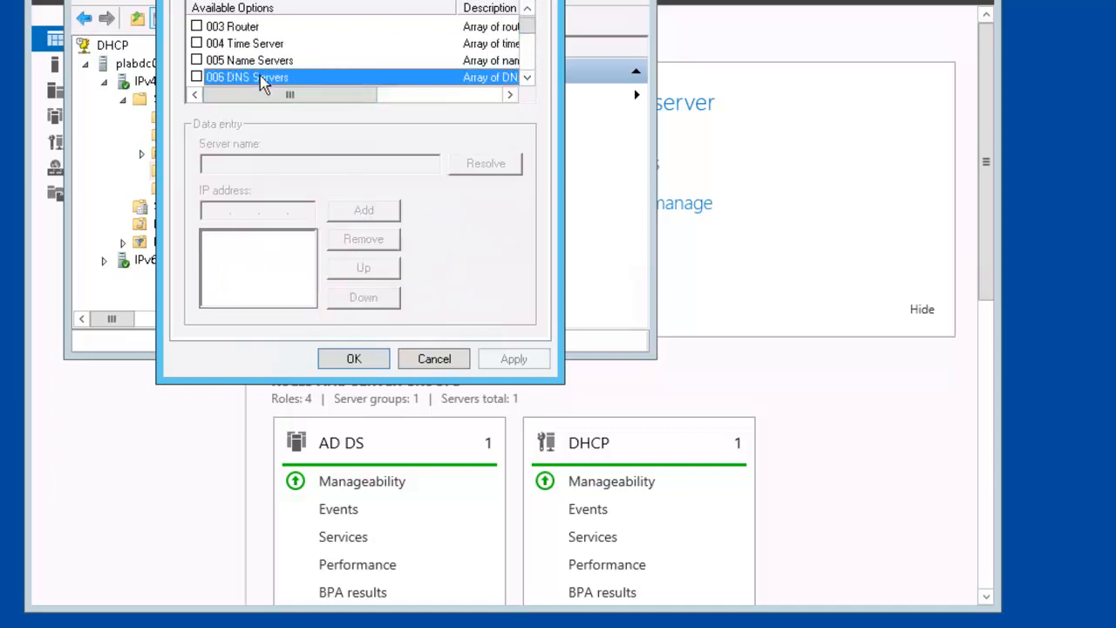
click(197, 78)
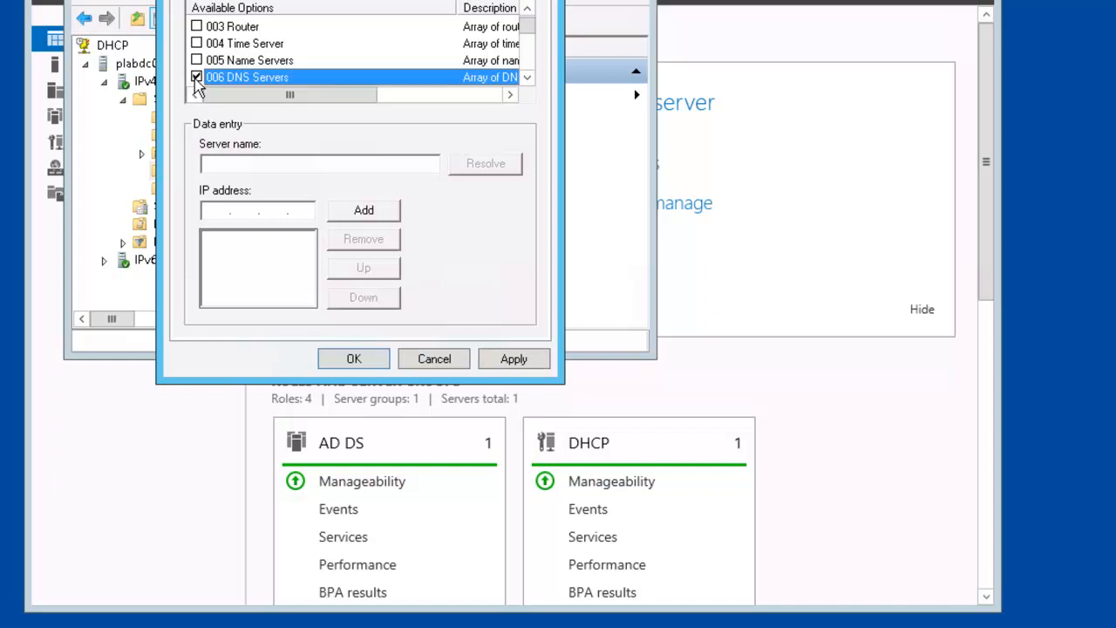
key(Tab)
text(plabdc01)
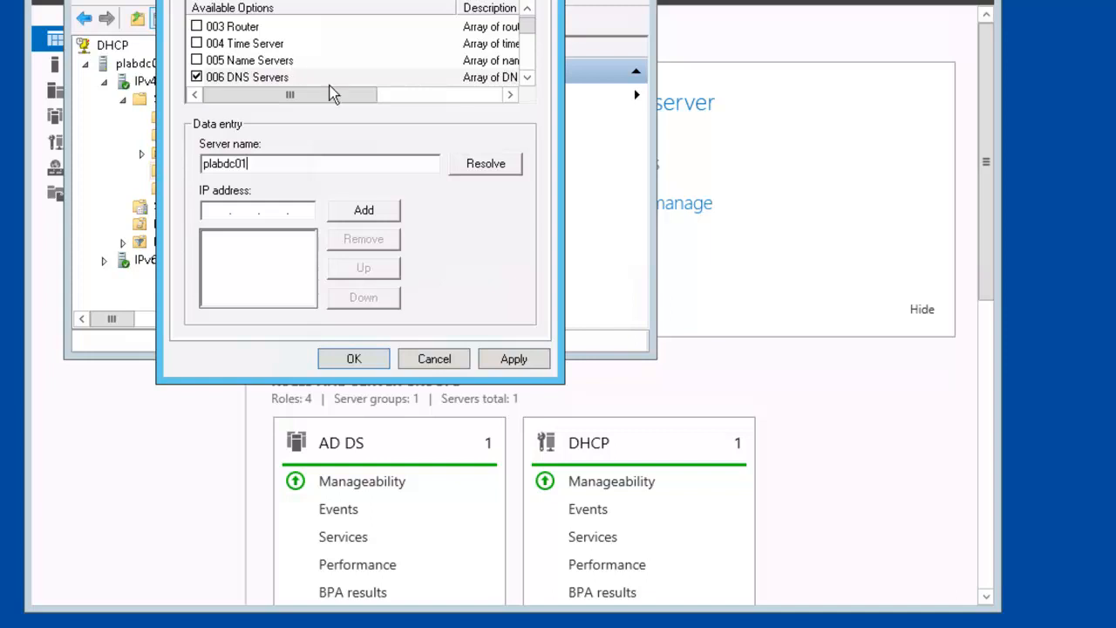
click(489, 168)
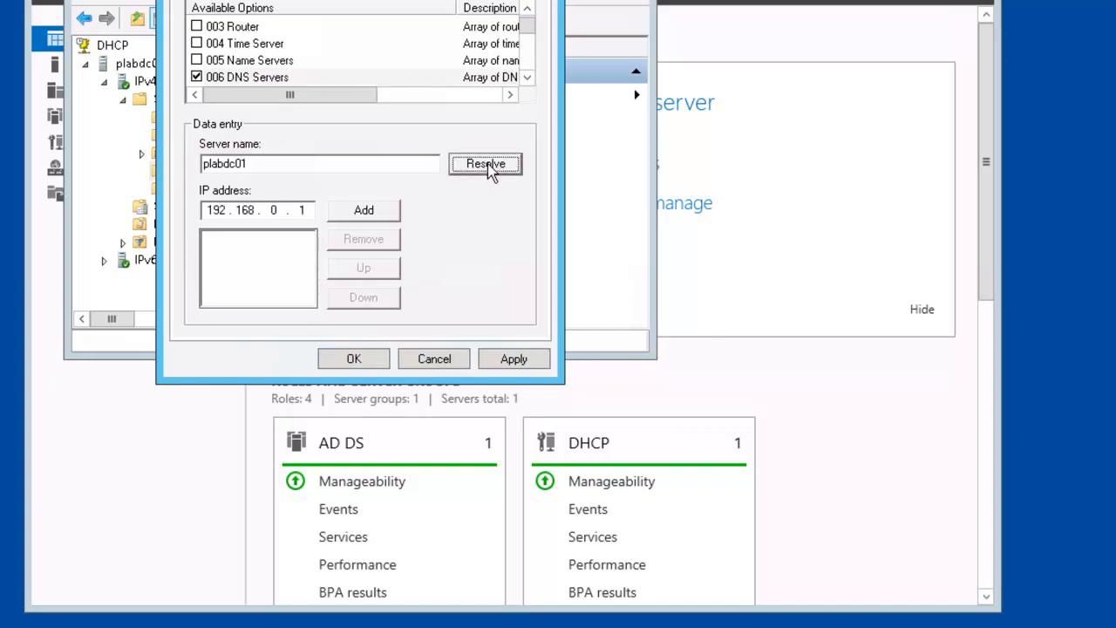
click(386, 212)
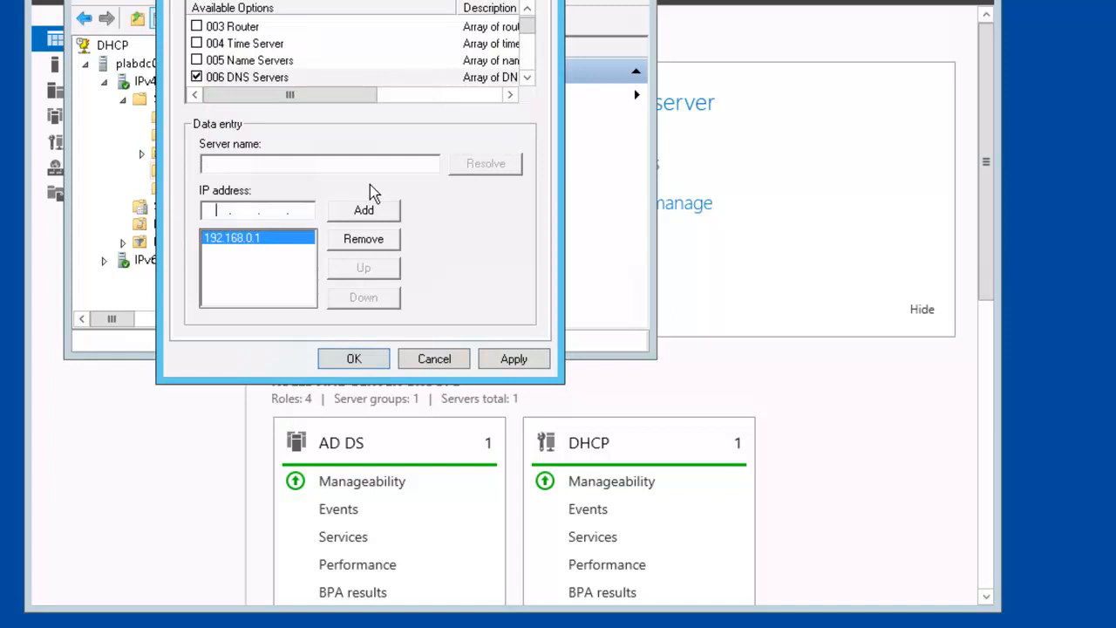
click(363, 360)
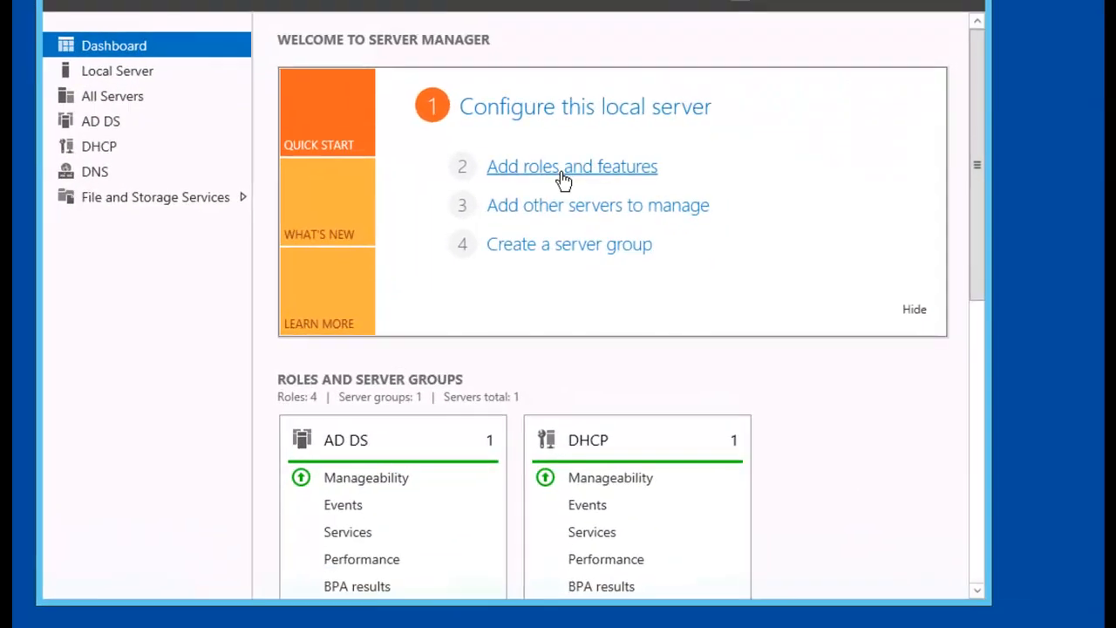
- Begin adding roles to PLABDC01 with a role-based installation and select the Remote Access server role
click(563, 168)
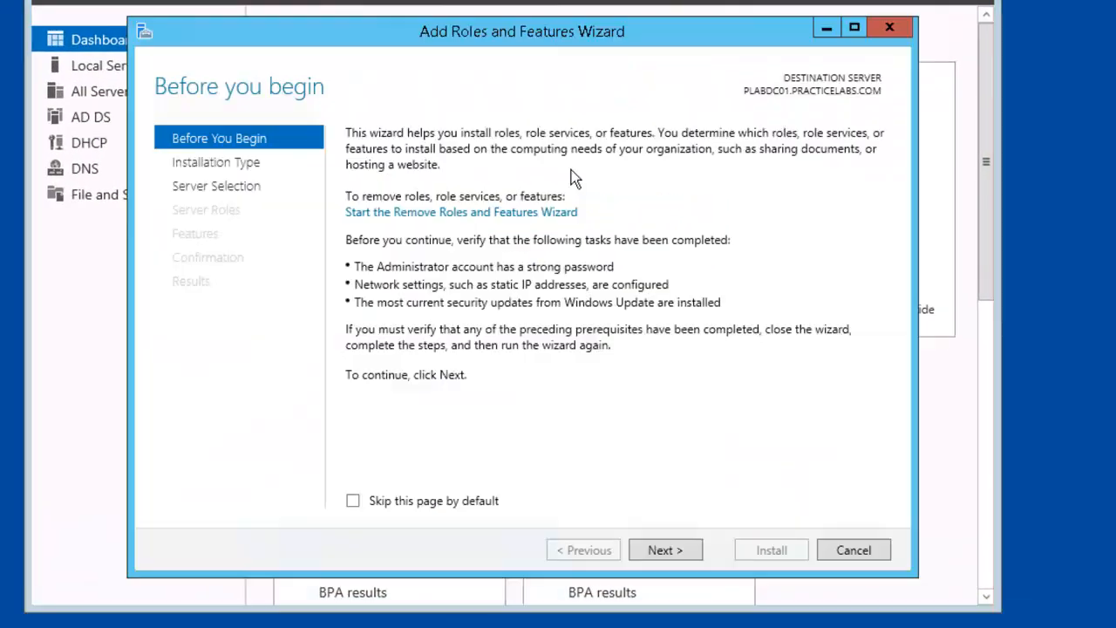
click(660, 558)
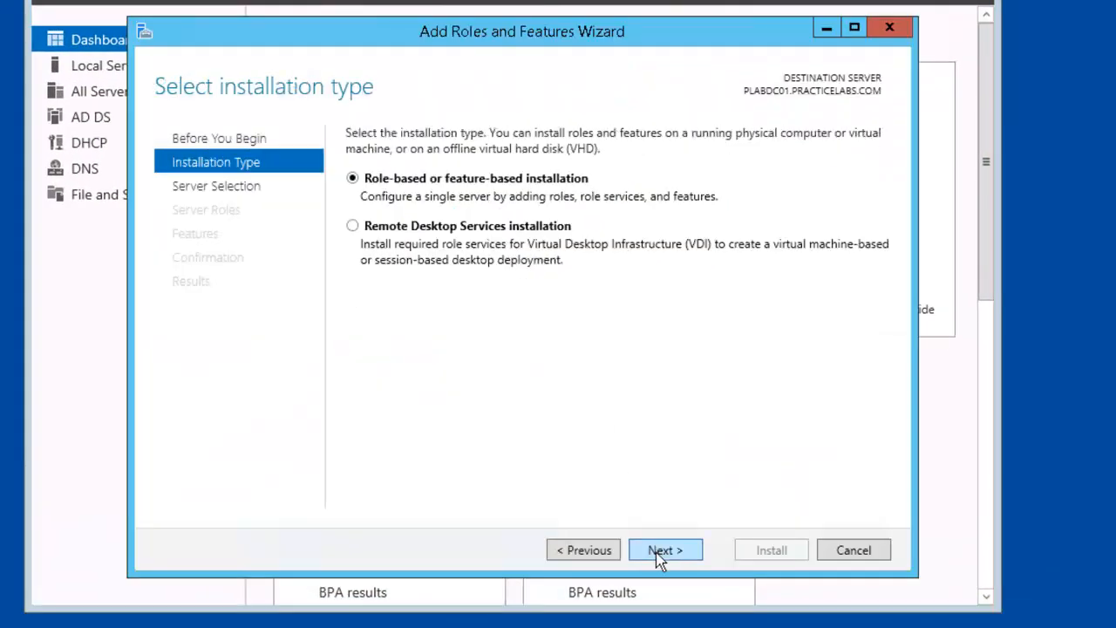
click(660, 550)
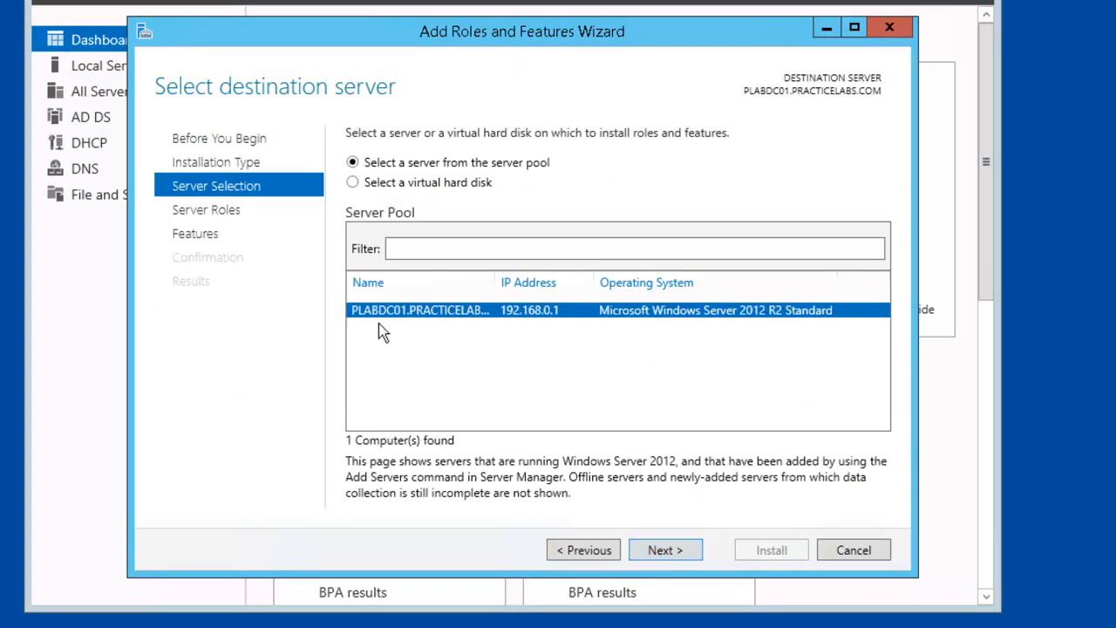
click(680, 559)
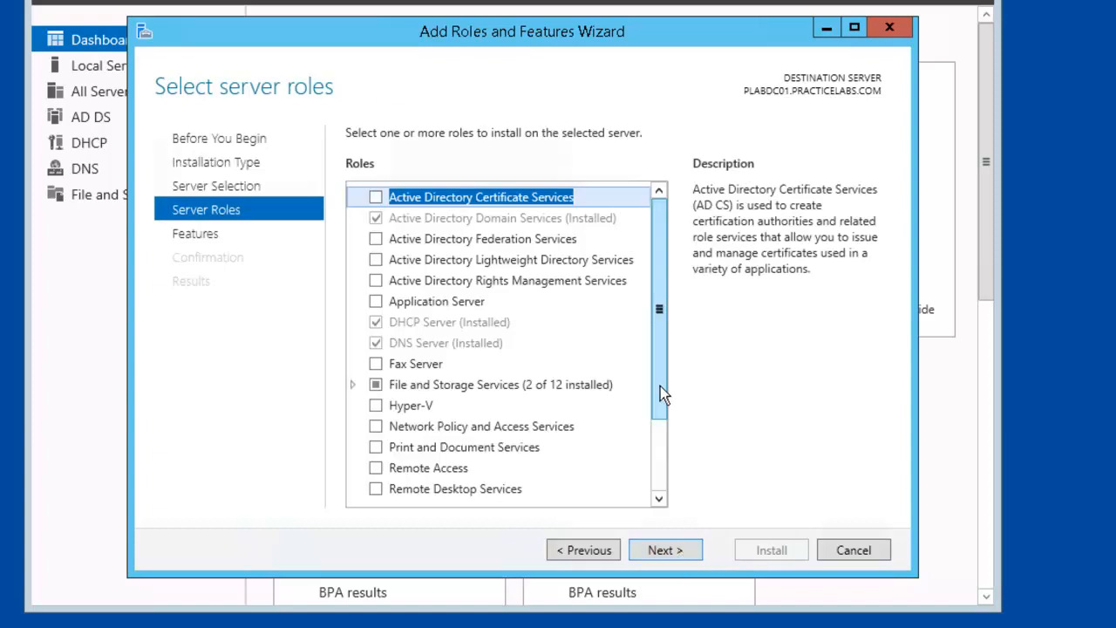
click(450, 474)
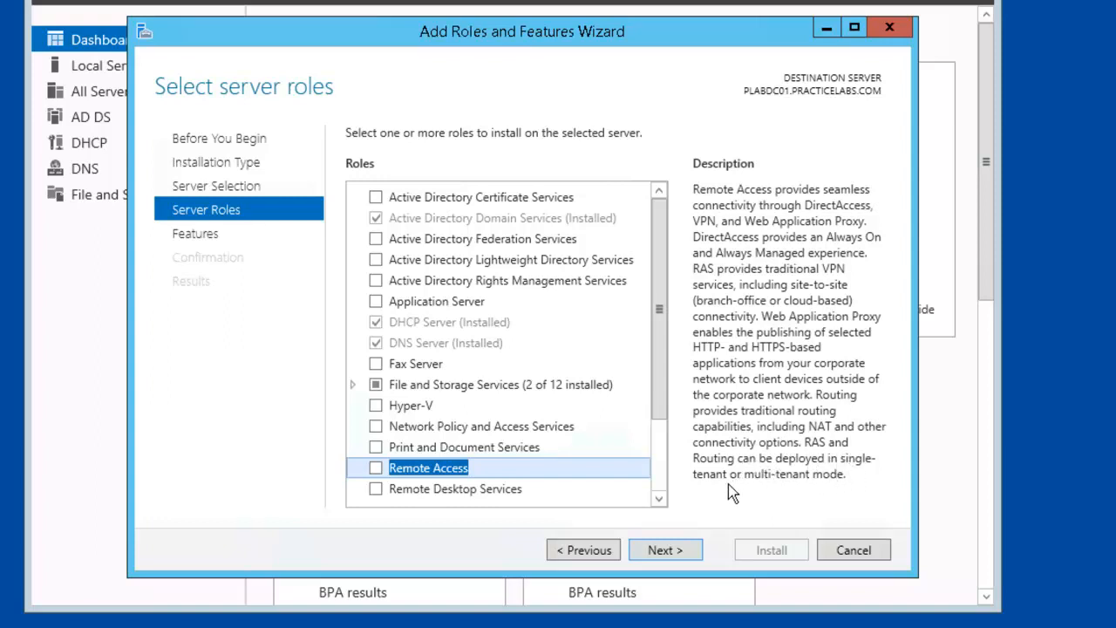
click(682, 555)
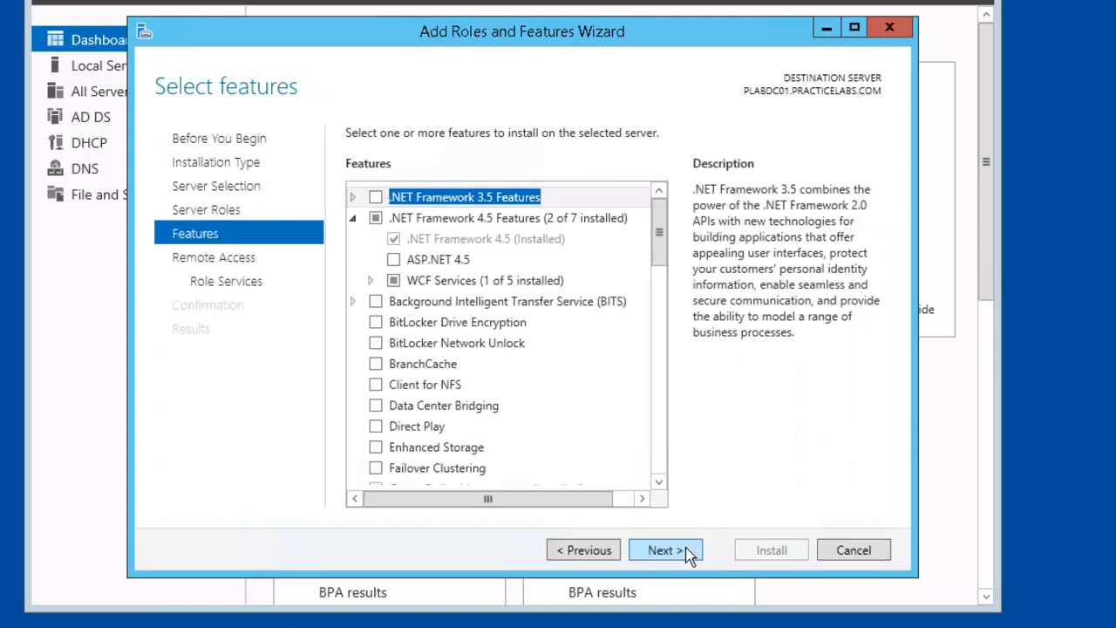
- Keep the default features and select the DirectAccess and VPN (RAS) role service together with its required features
click(665, 551)
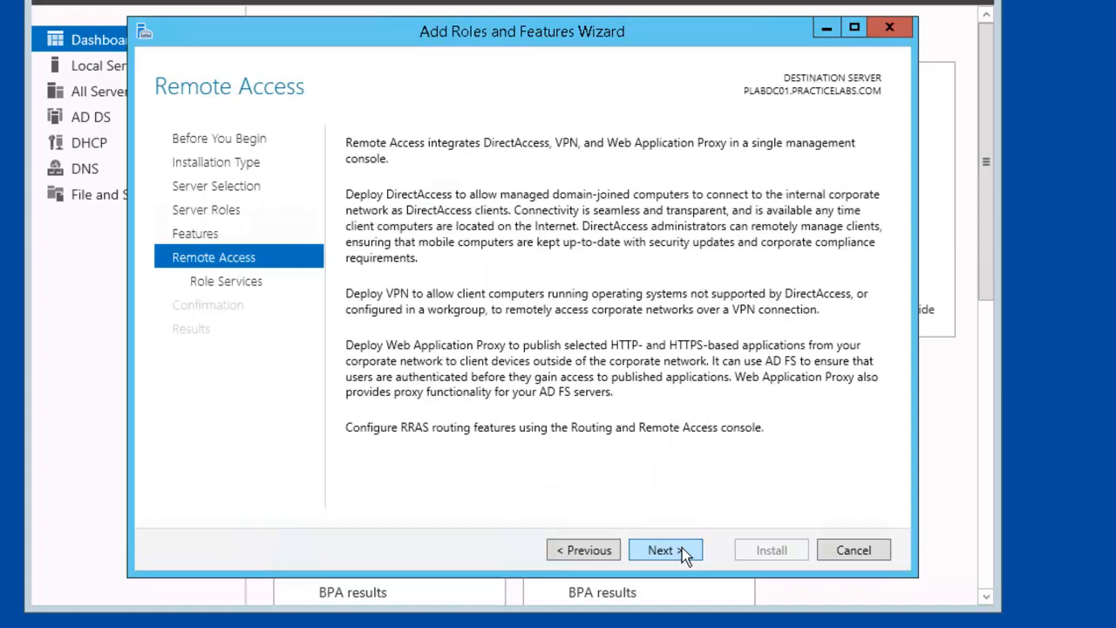
click(684, 556)
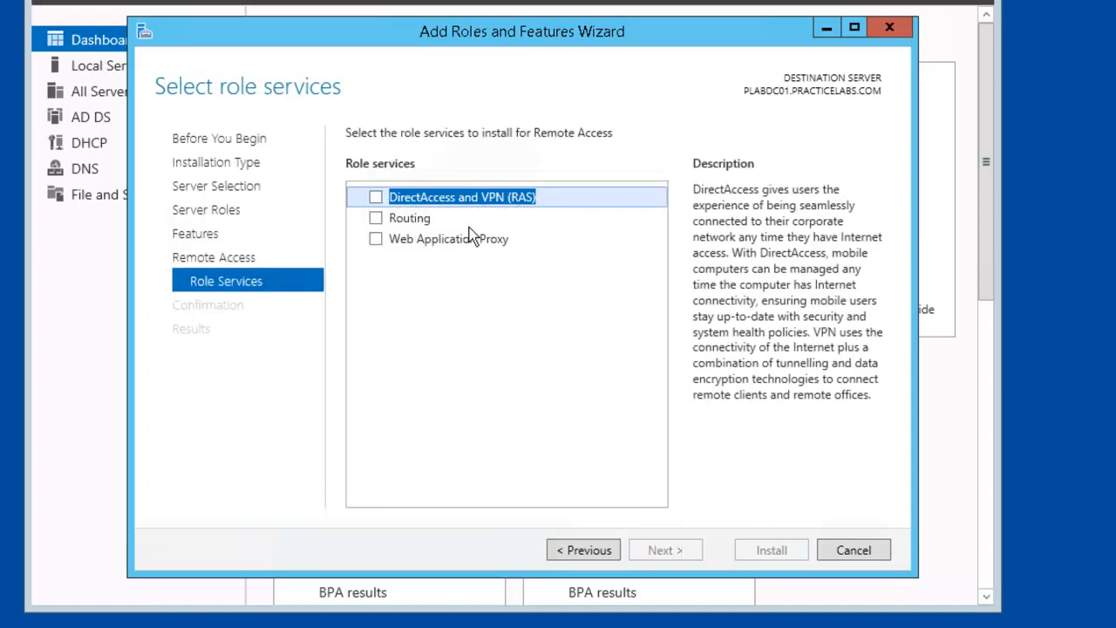
click(375, 197)
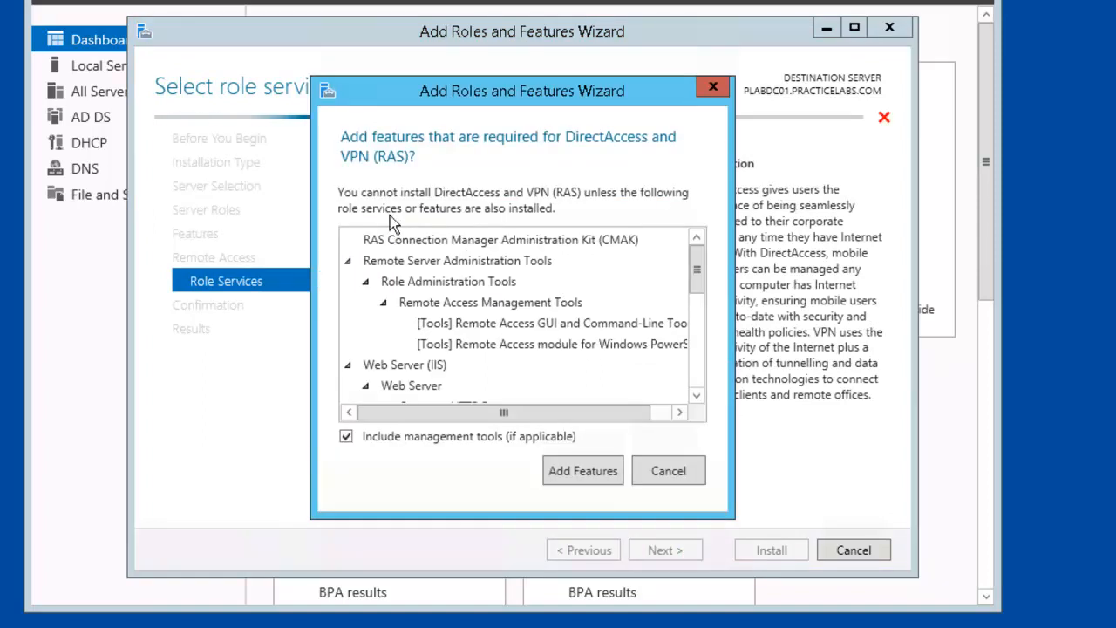
click(580, 475)
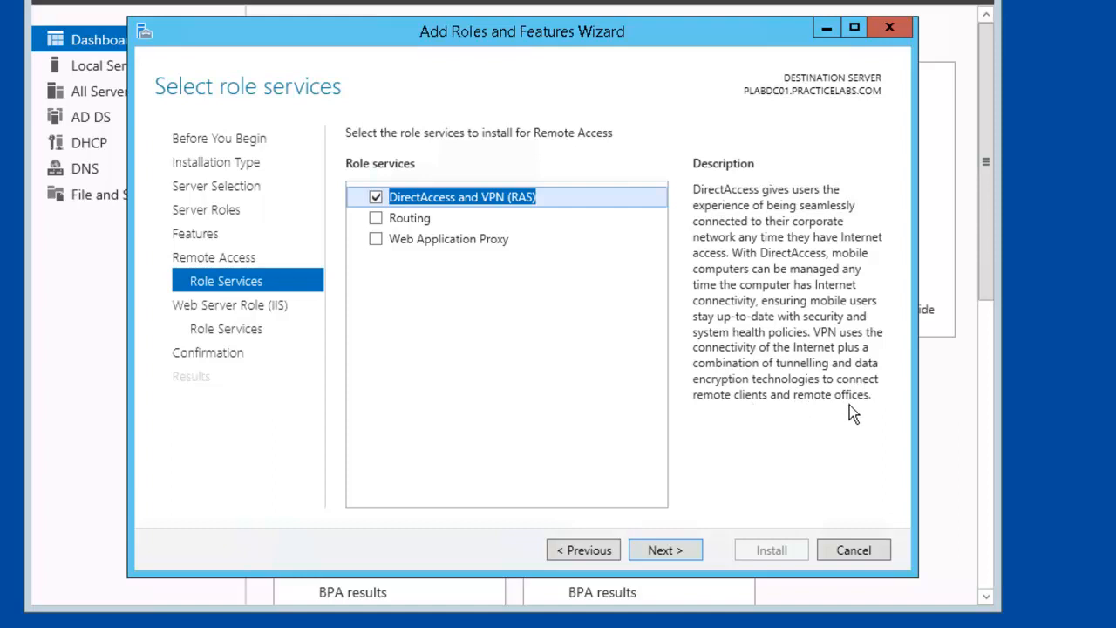
- Accept the default Web Server (IIS) role services, review the selections, install the roles and close the wizard
click(691, 553)
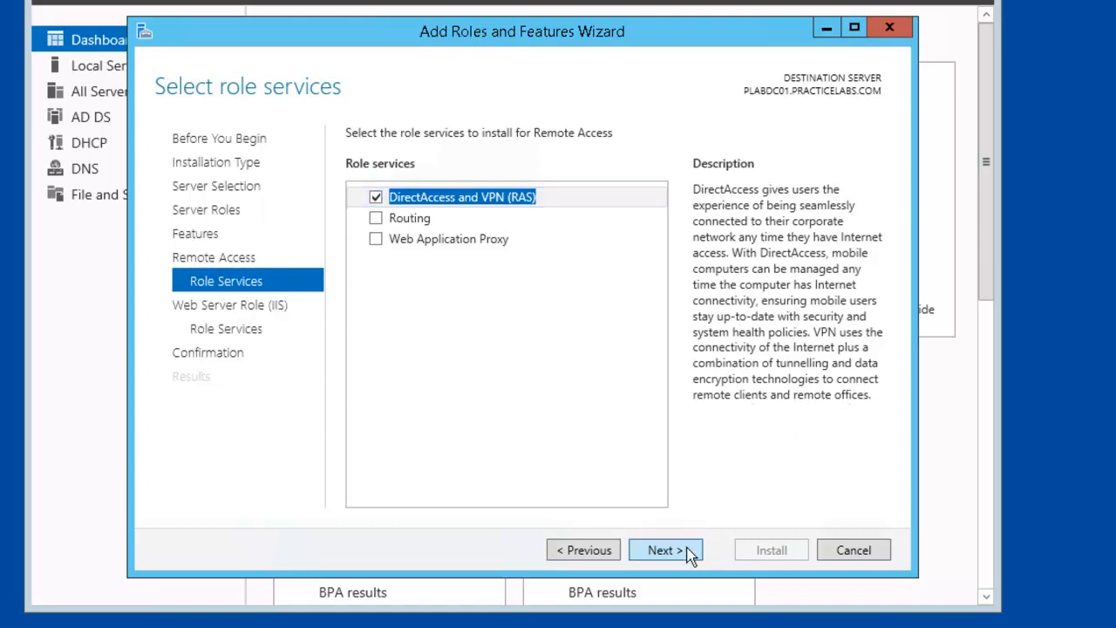
click(690, 553)
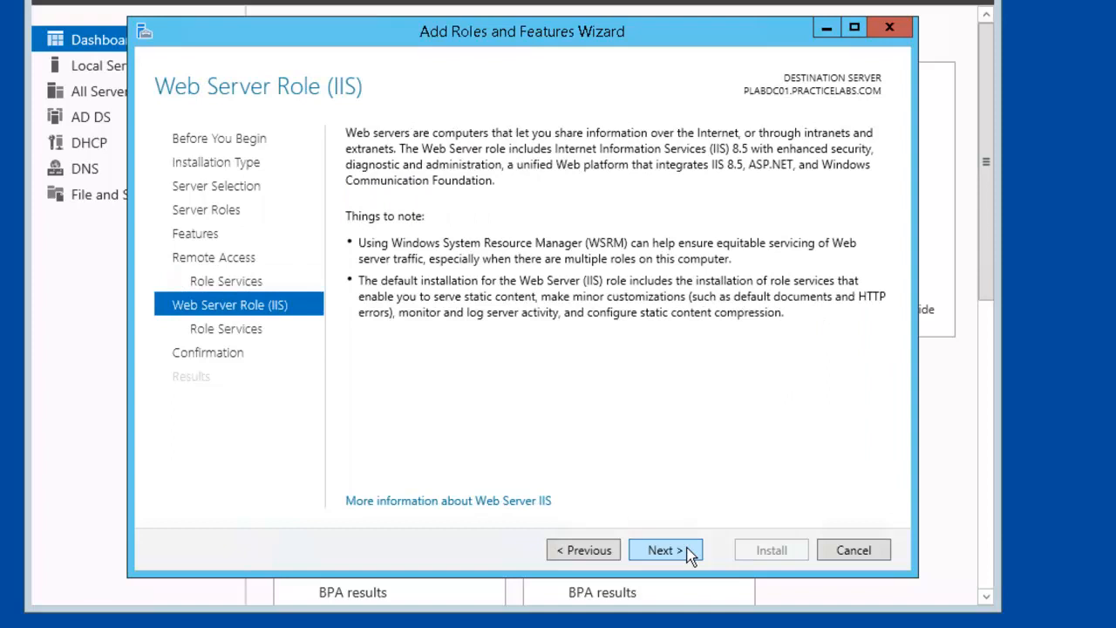
click(690, 553)
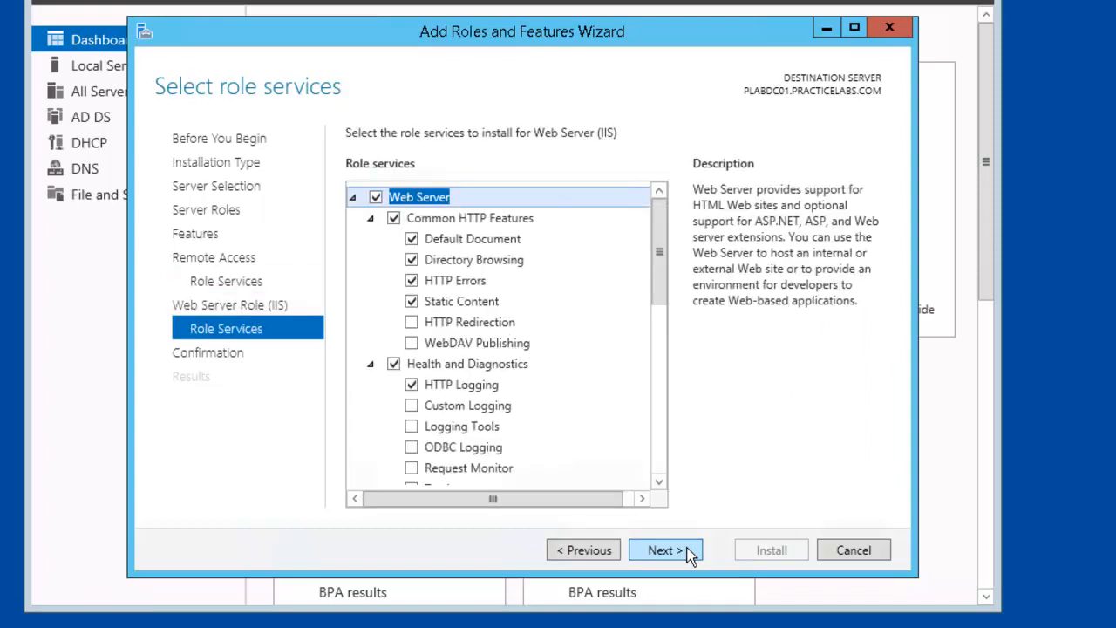
click(691, 553)
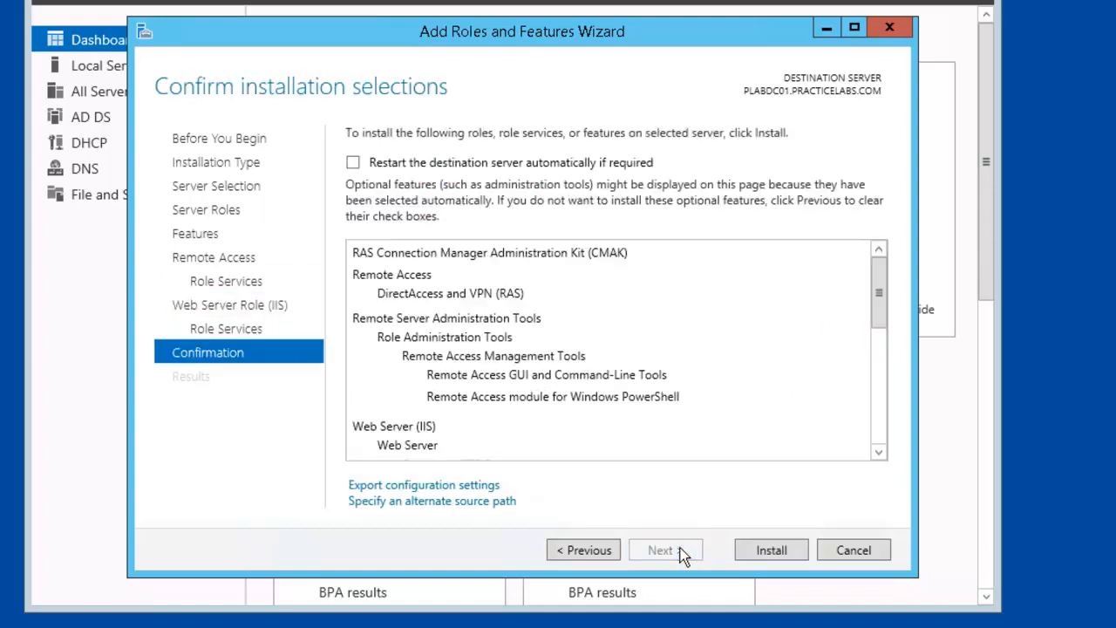
click(600, 552)
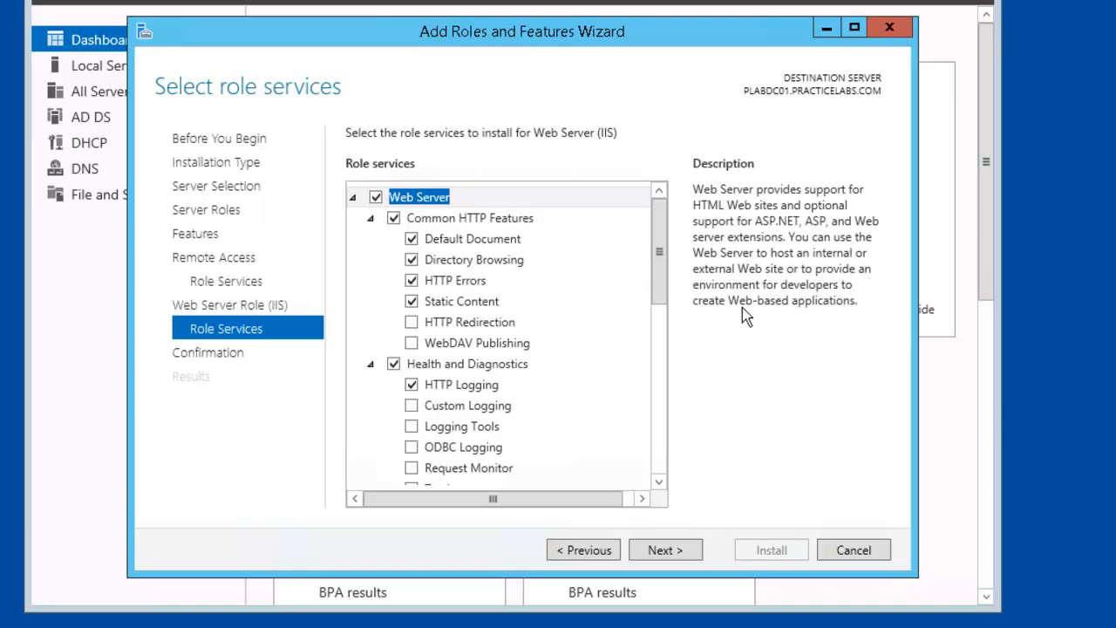
click(663, 550)
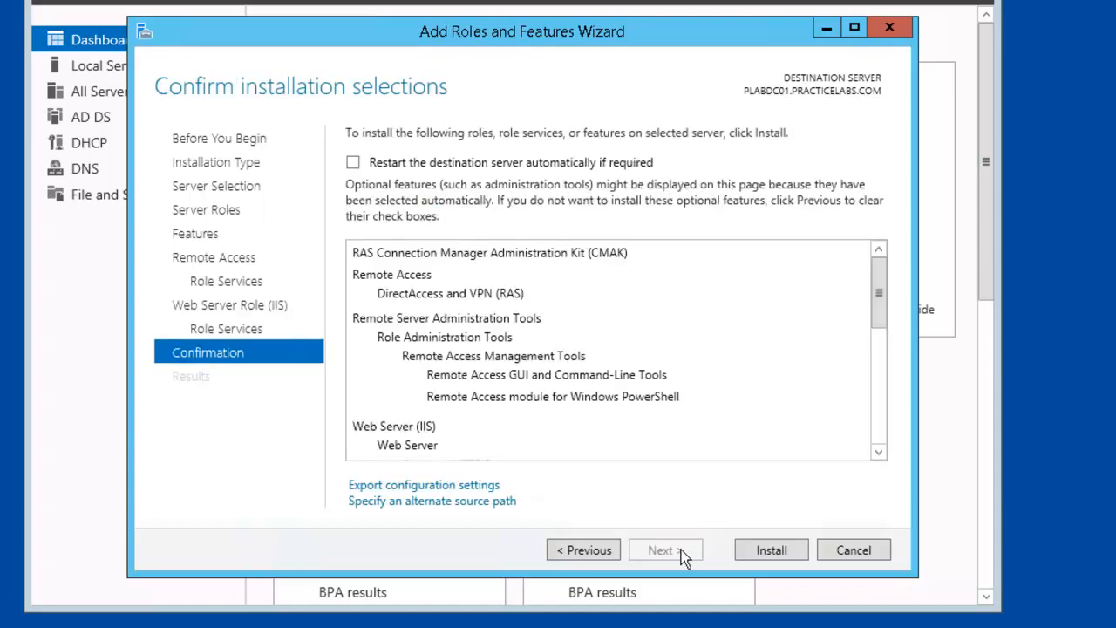
click(740, 547)
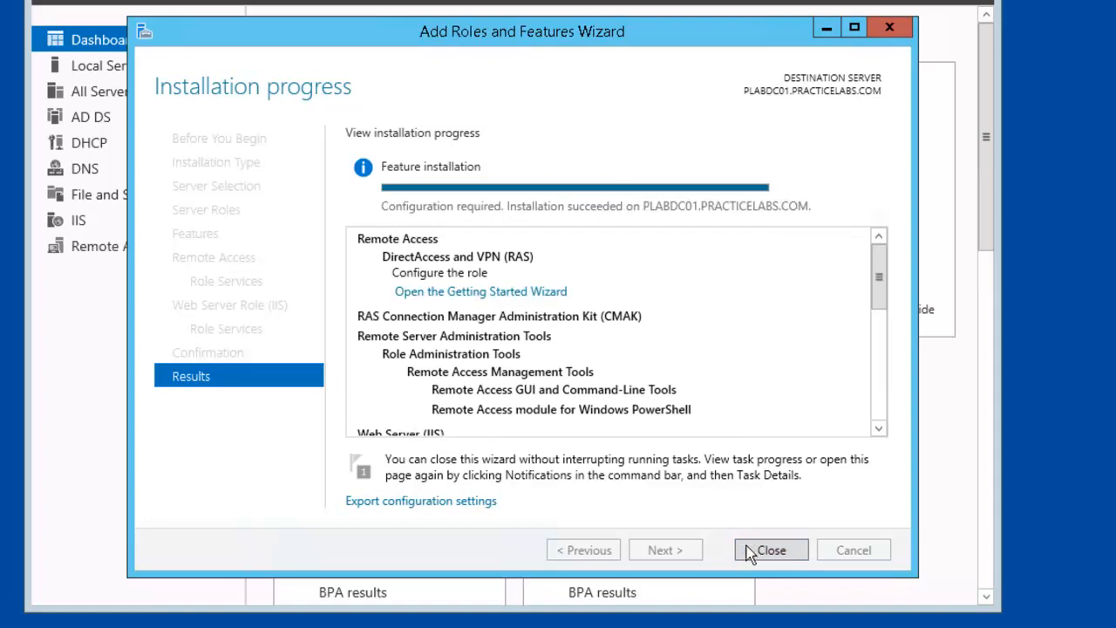
click(759, 547)
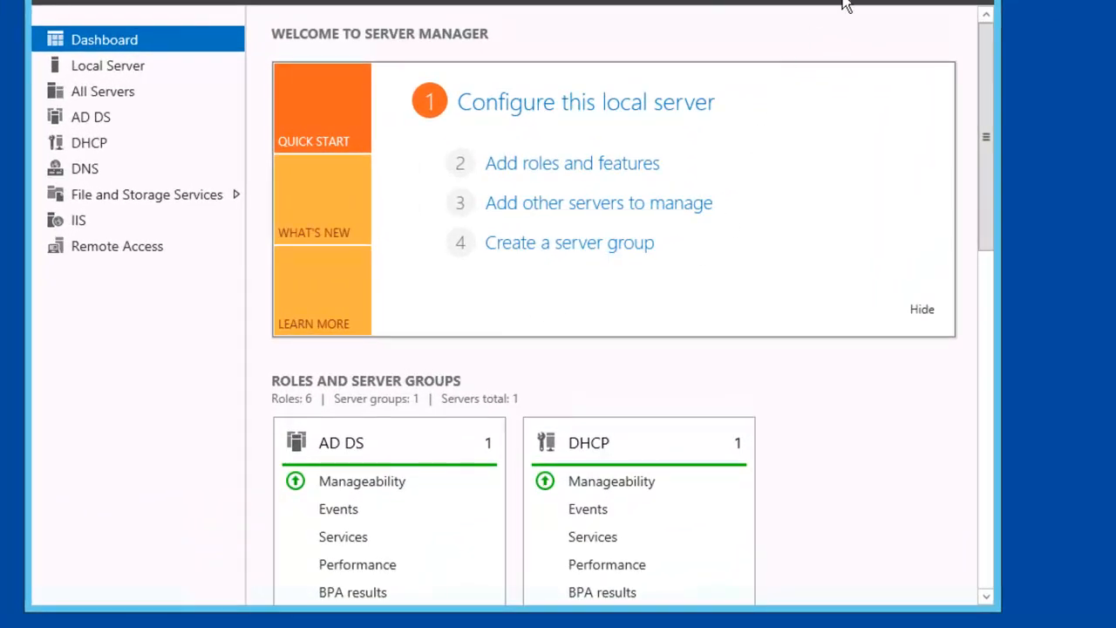
- Open the Routing and Remote Access console and begin configuring and enabling routing and remote access on PLABDC01 (local)
key(alt+t)
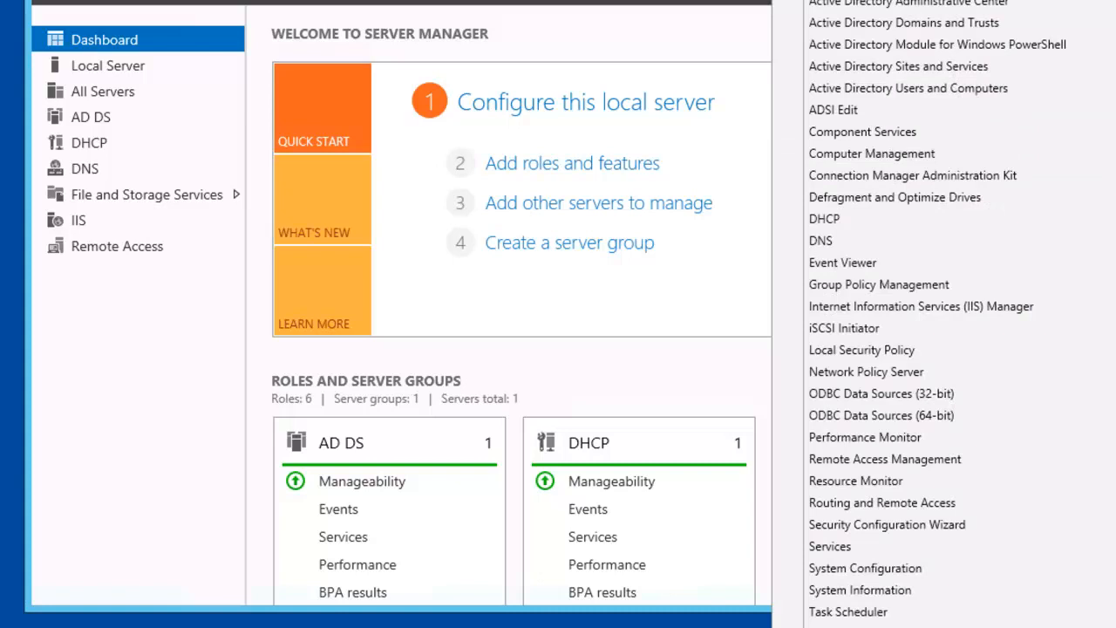
click(994, 504)
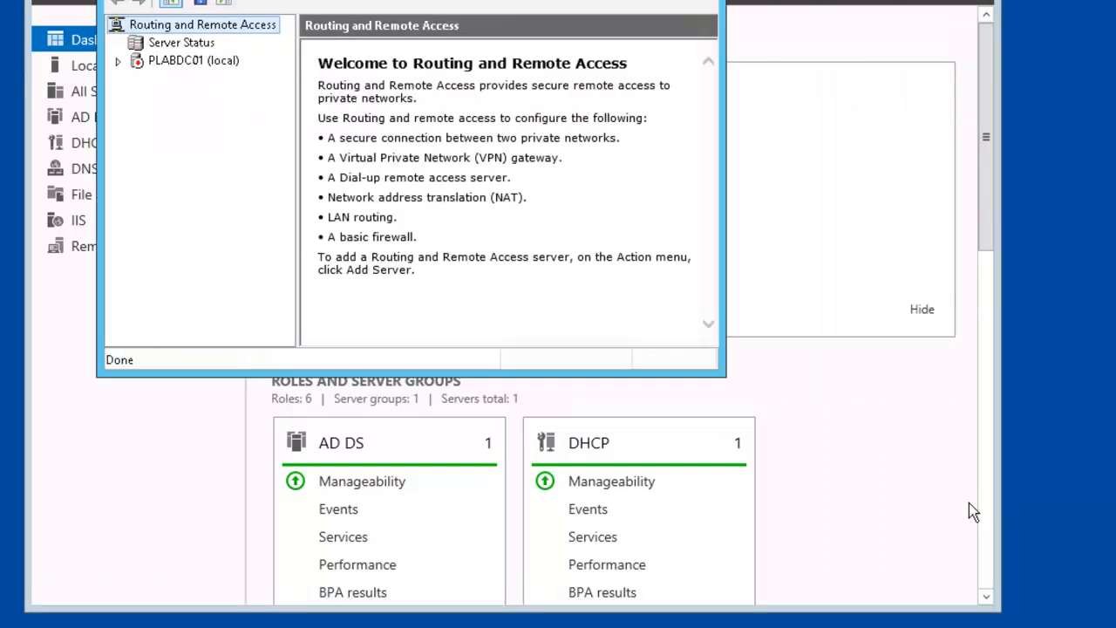
click(150, 67)
right_click(149, 66)
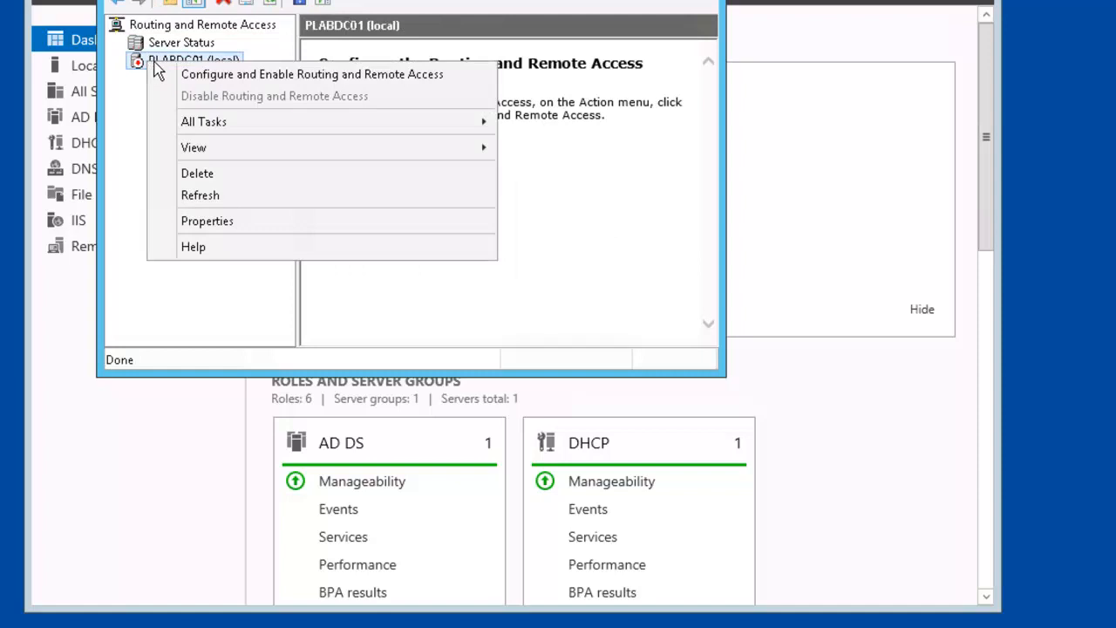
click(469, 76)
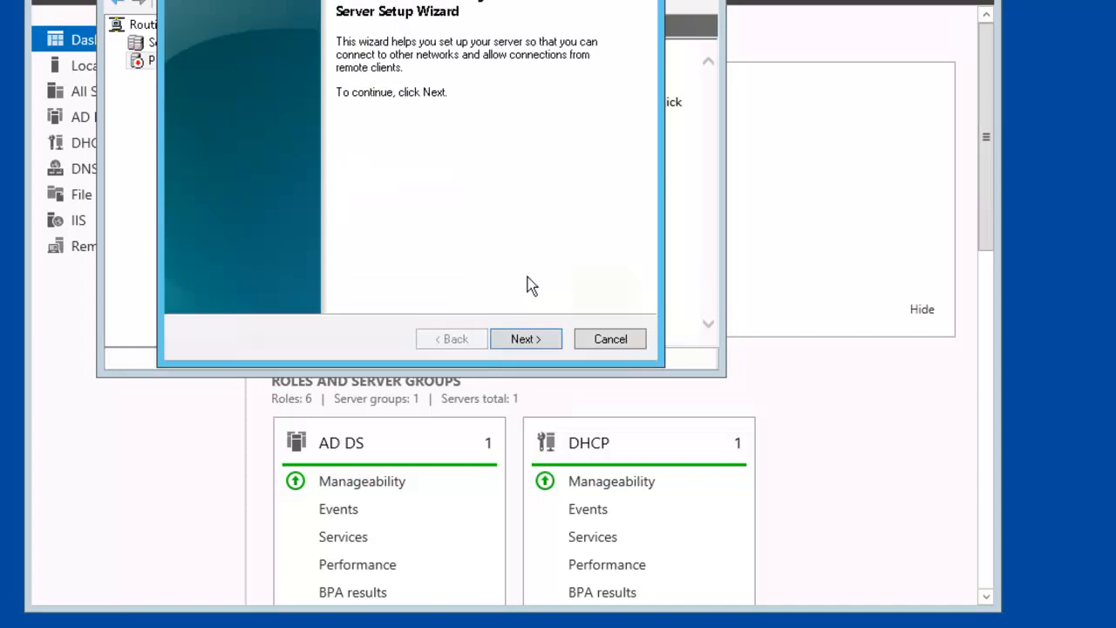
- Complete the server setup with a custom configuration that enables only LAN routing, and start the Routing and Remote Access service
click(526, 342)
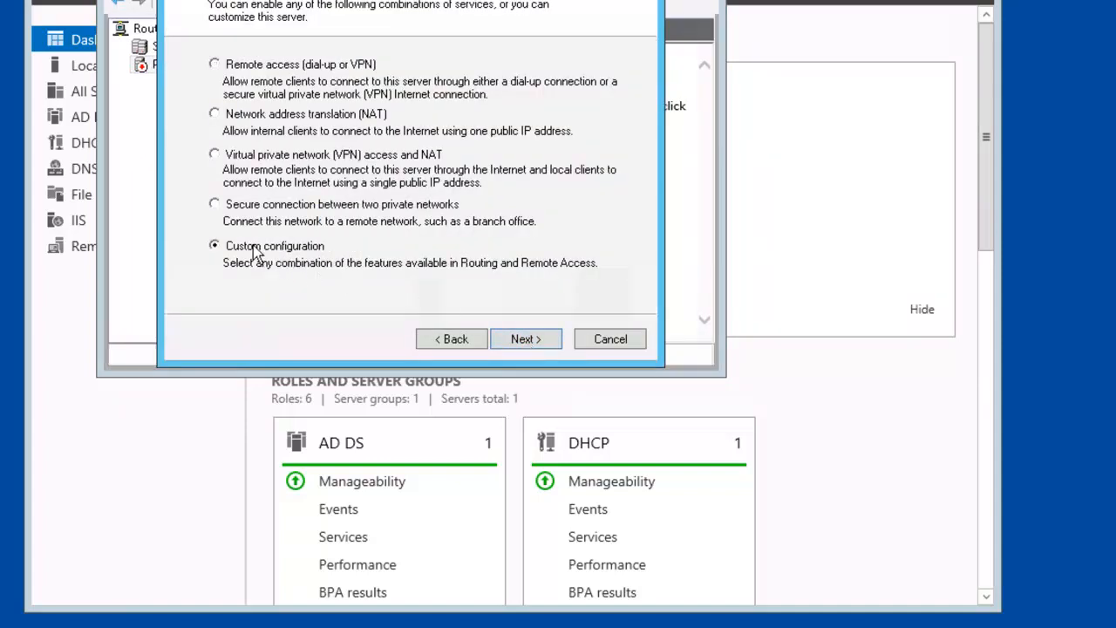
click(523, 345)
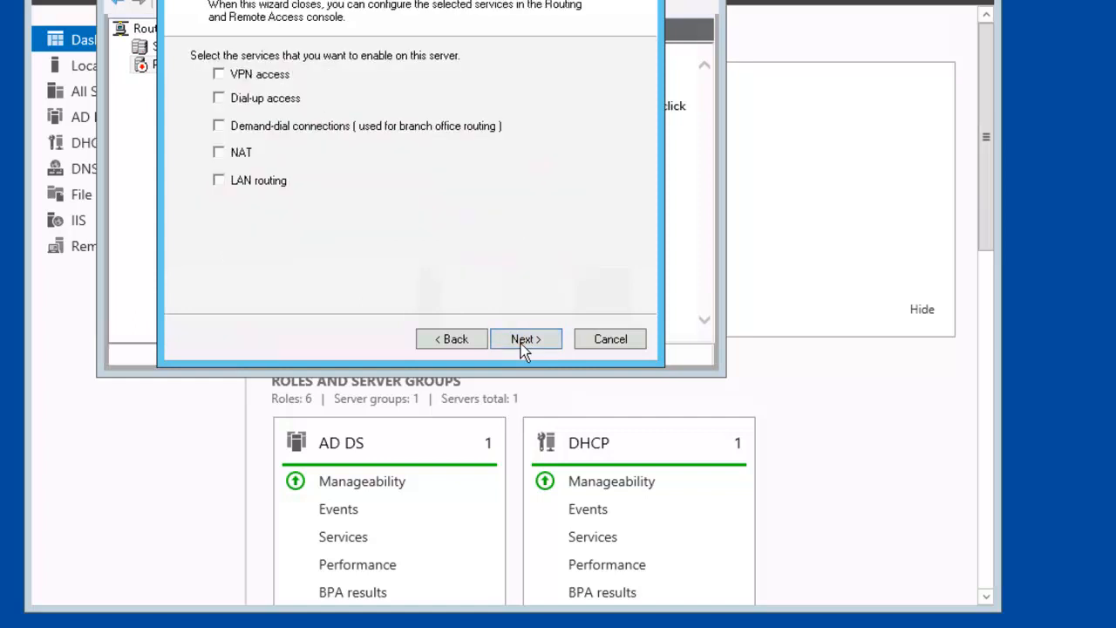
click(224, 181)
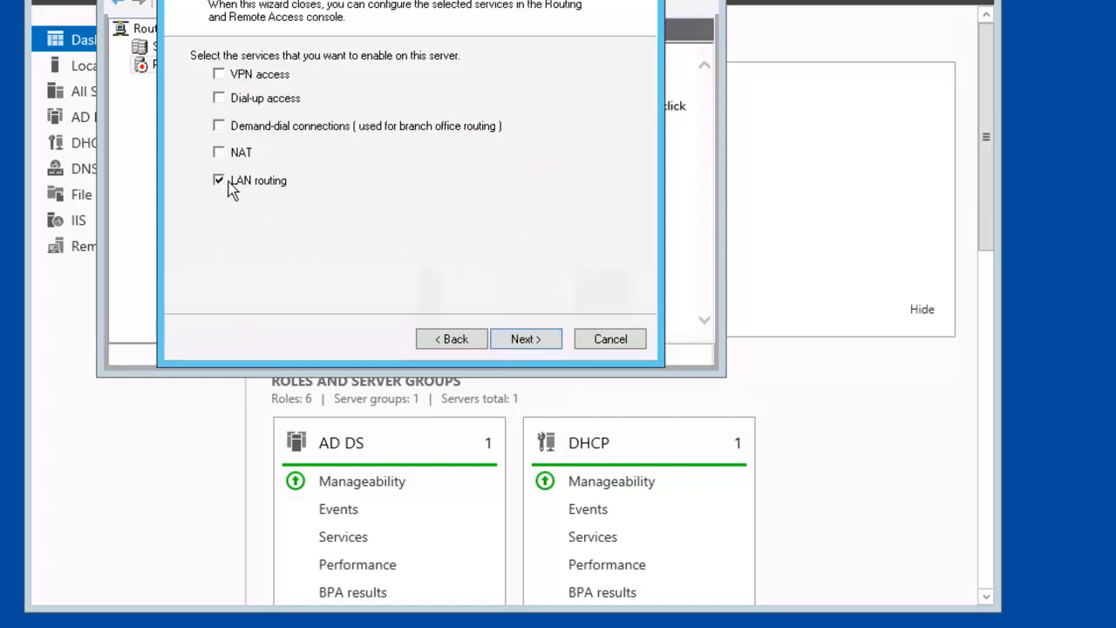
click(523, 340)
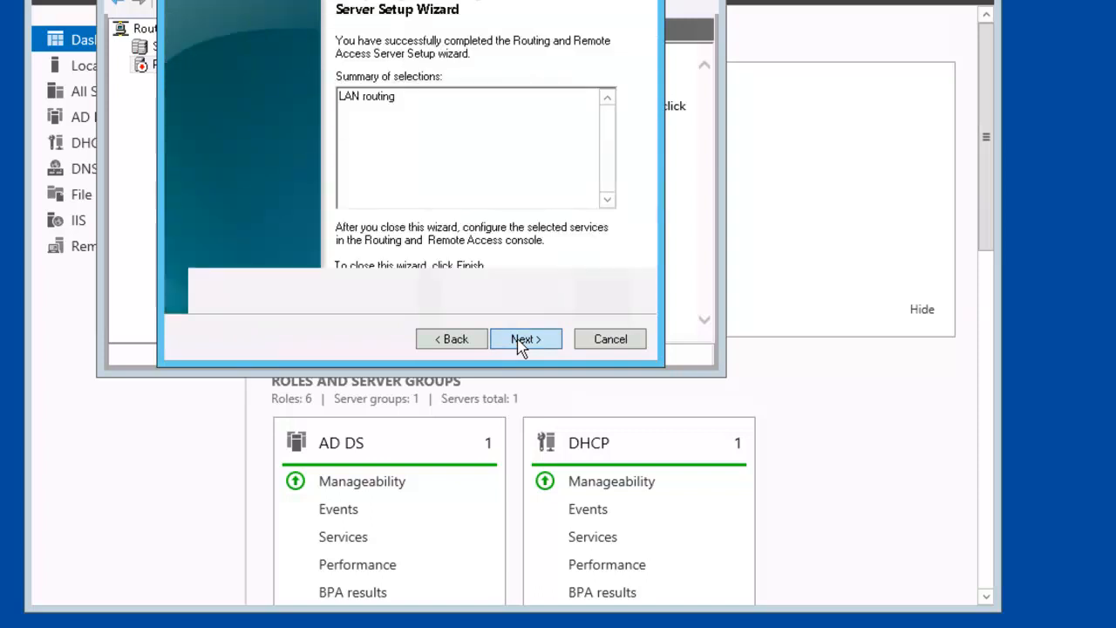
click(523, 340)
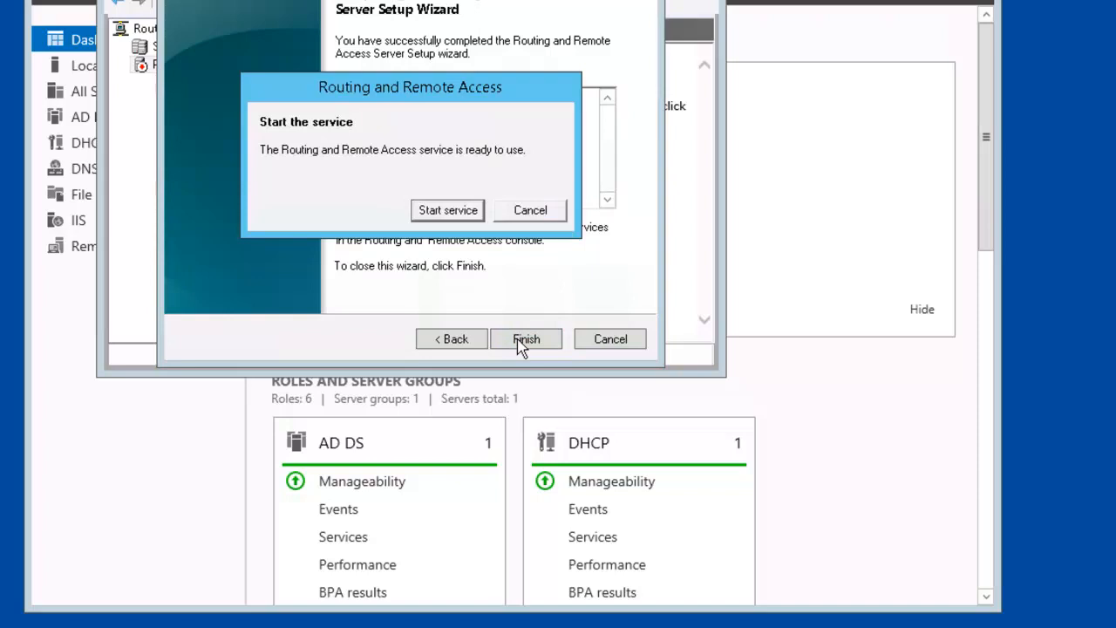
click(462, 218)
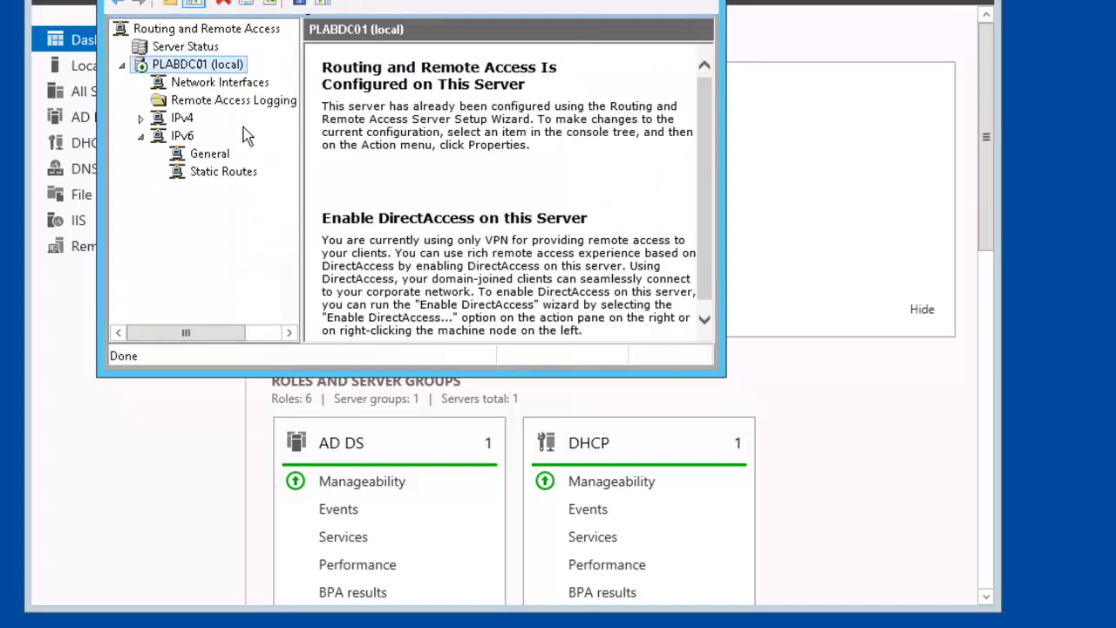
- Add the DHCP Relay Agent as a new routing protocol under IPv4 on PLABDC01 (local)
click(139, 120)
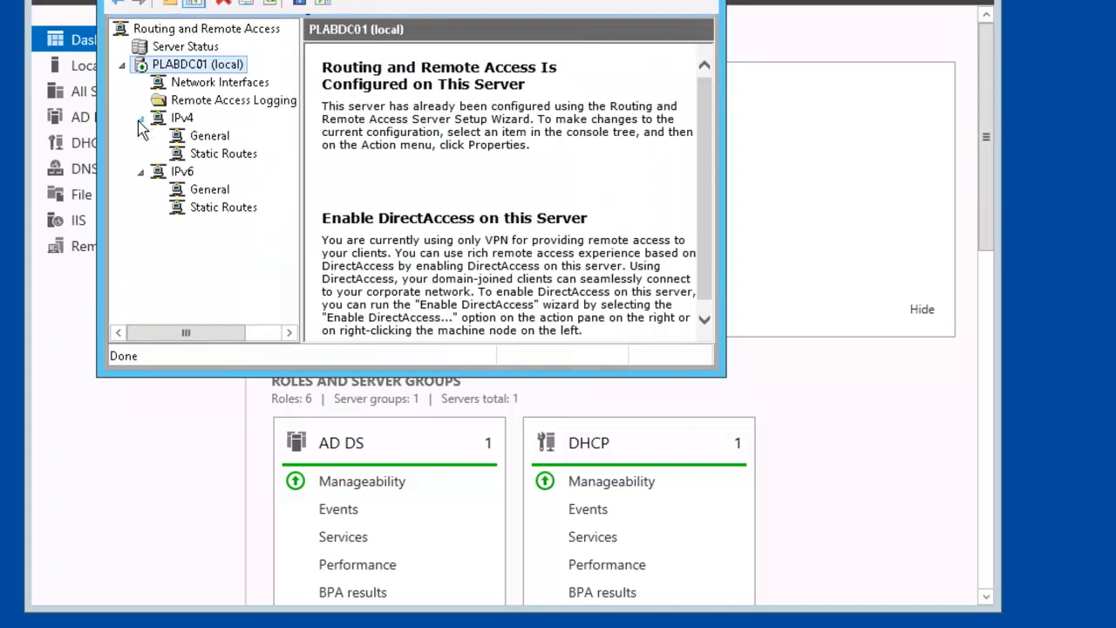
click(199, 140)
right_click(199, 141)
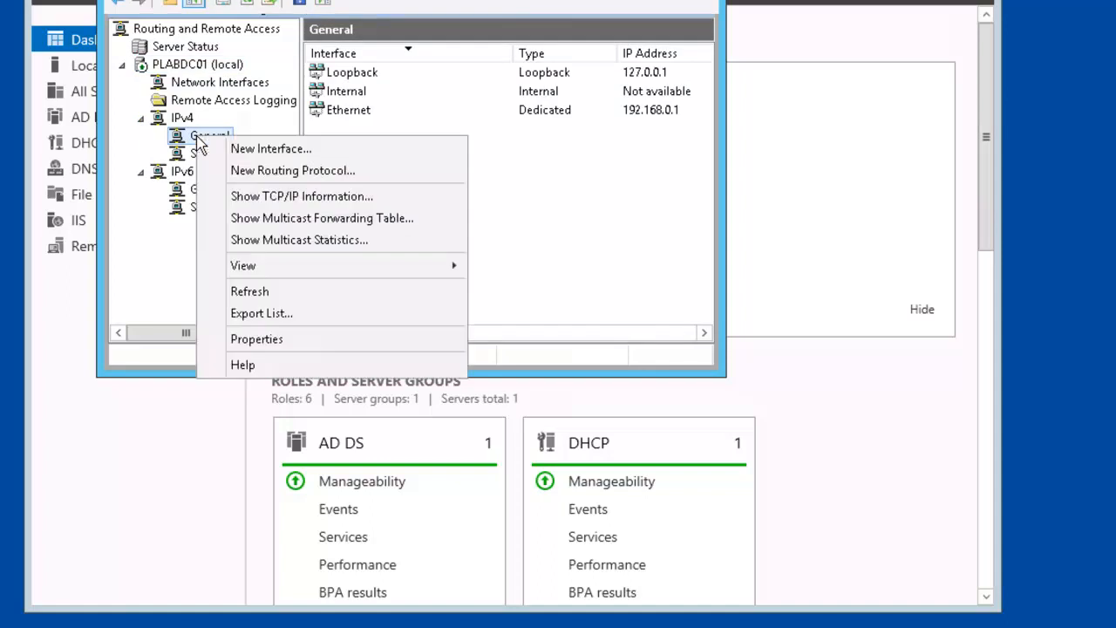
click(382, 172)
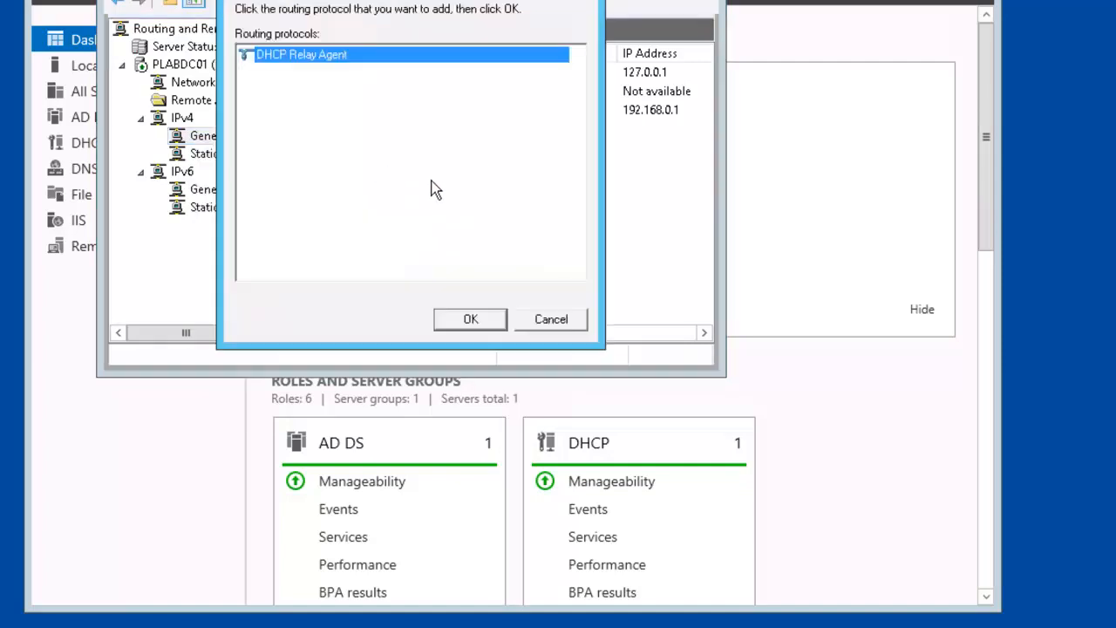
click(471, 319)
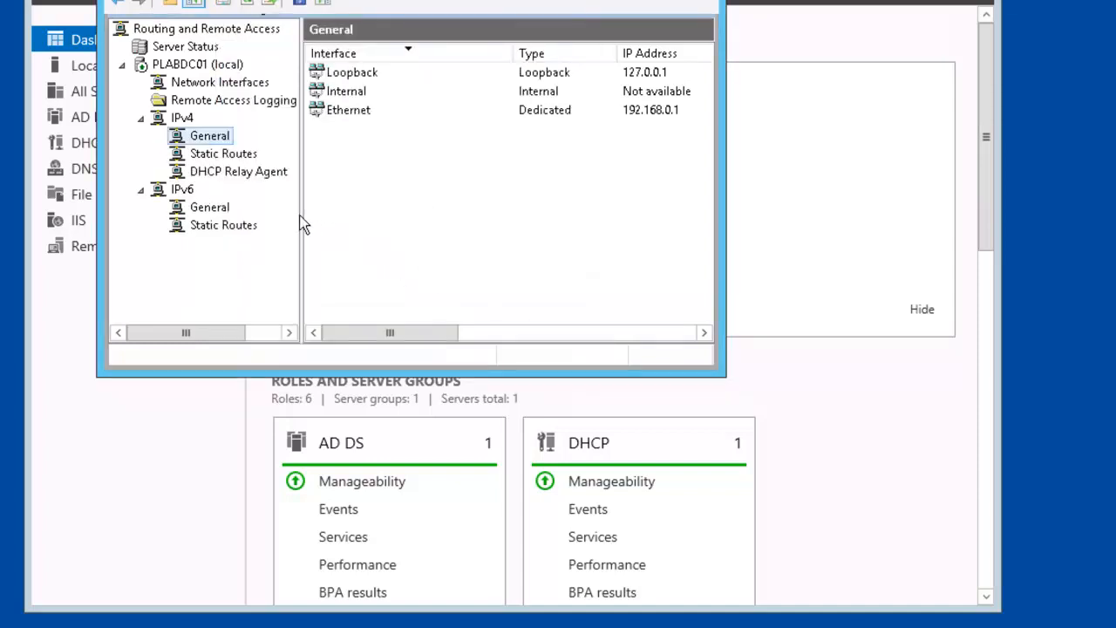
- Add the Ethernet interface to the IPv4 DHCP Relay Agent, keeping DHCP packet relay enabled and the default hop-count and boot thresholds
click(252, 174)
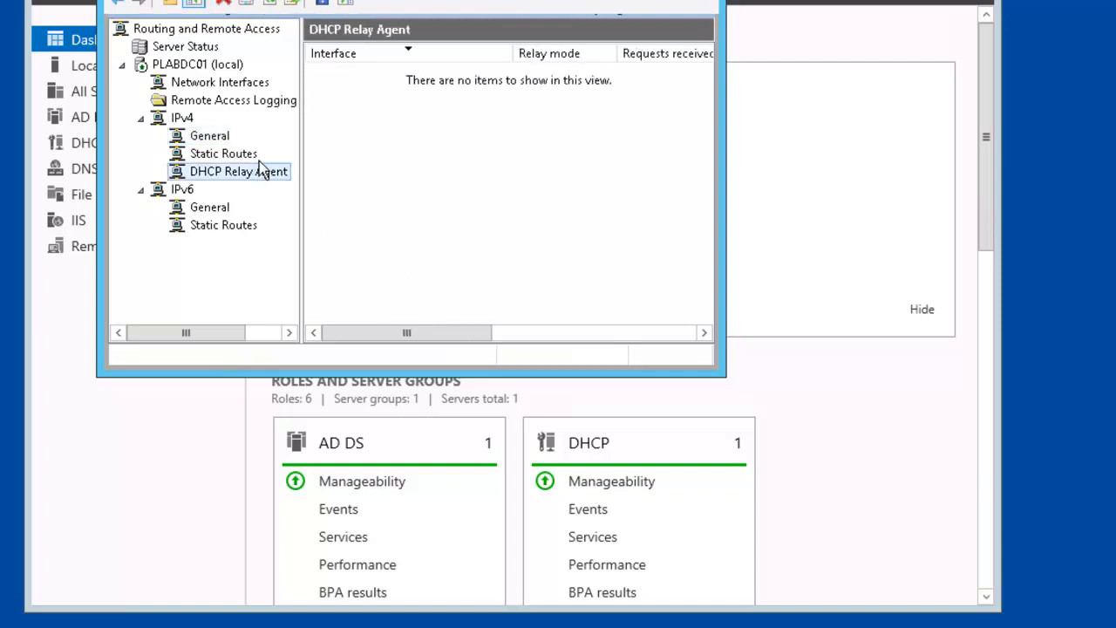
right_click(259, 180)
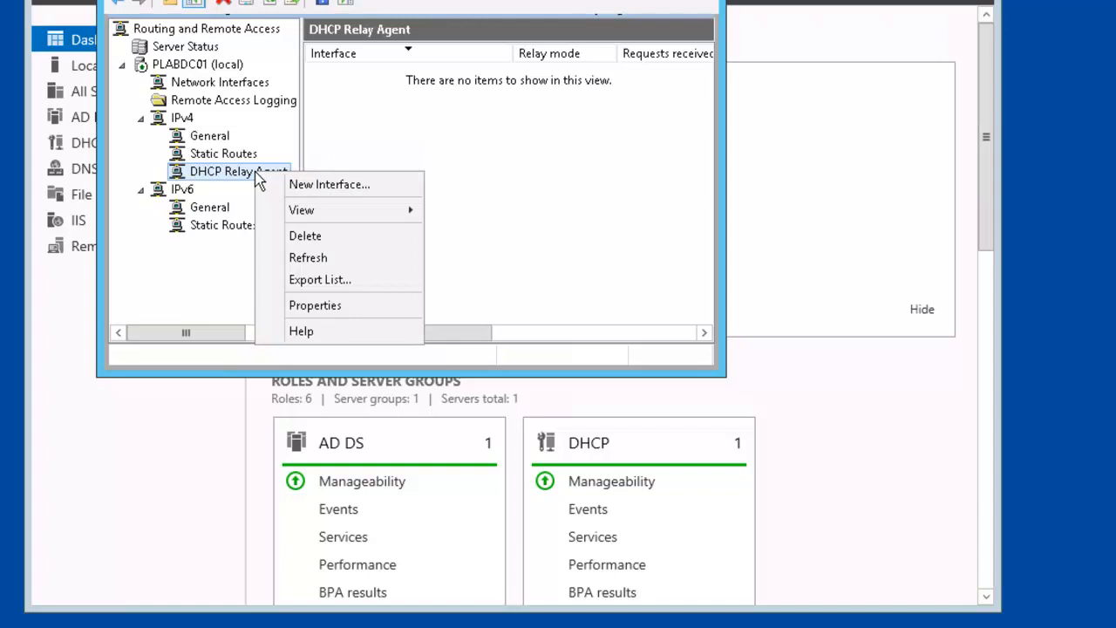
click(376, 184)
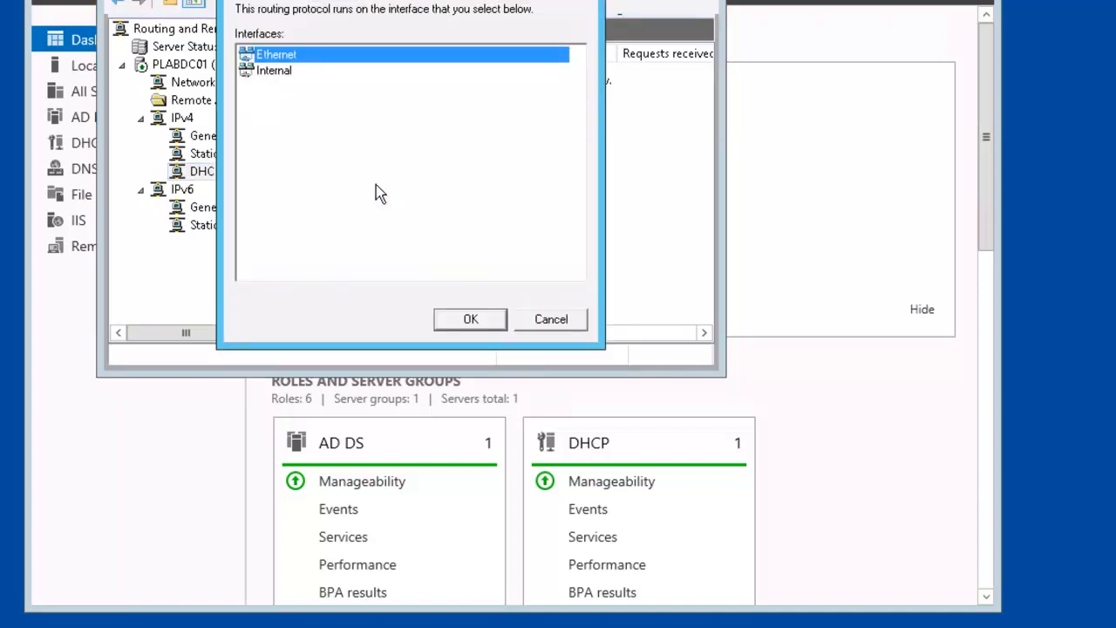
click(477, 319)
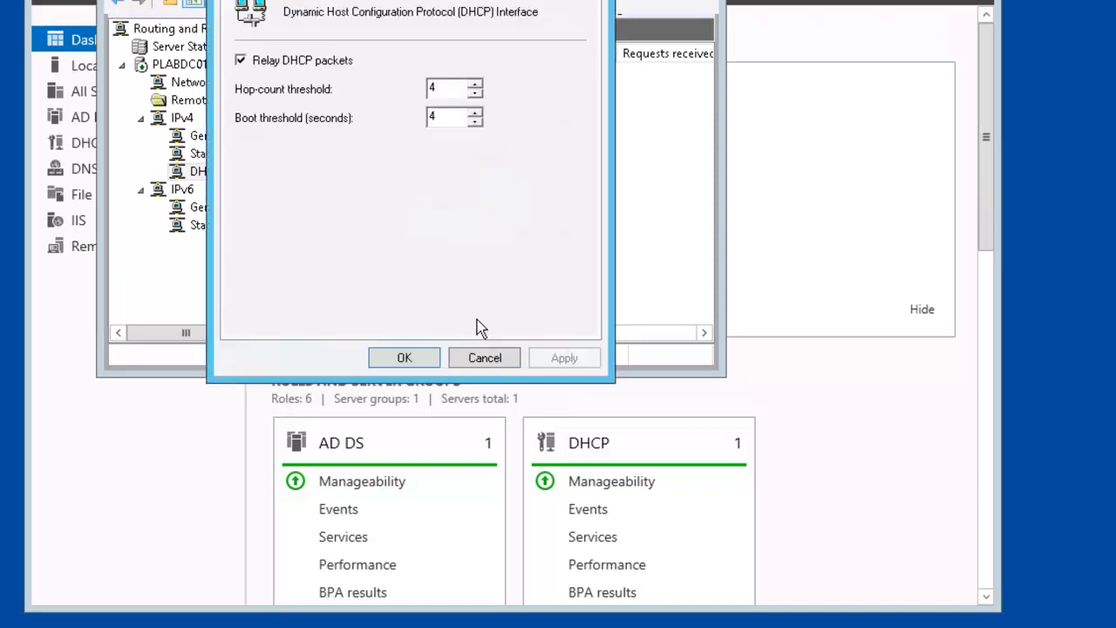
click(406, 358)
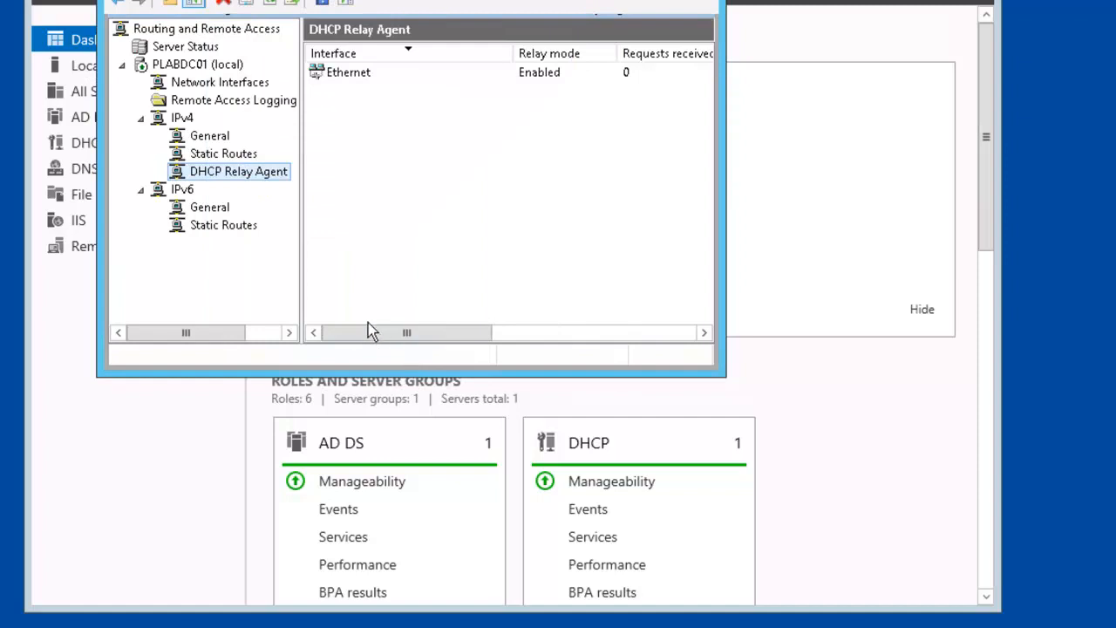
- Add 192.168.0.1 as a server address in the DHCP Relay Agent properties and save the change
right_click(267, 172)
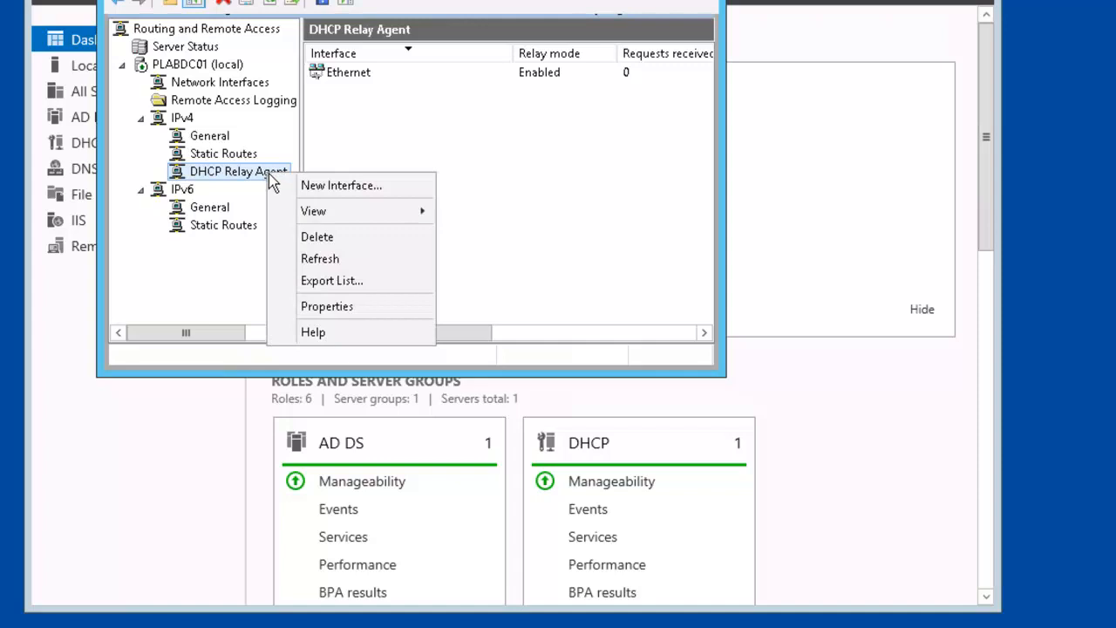
click(378, 307)
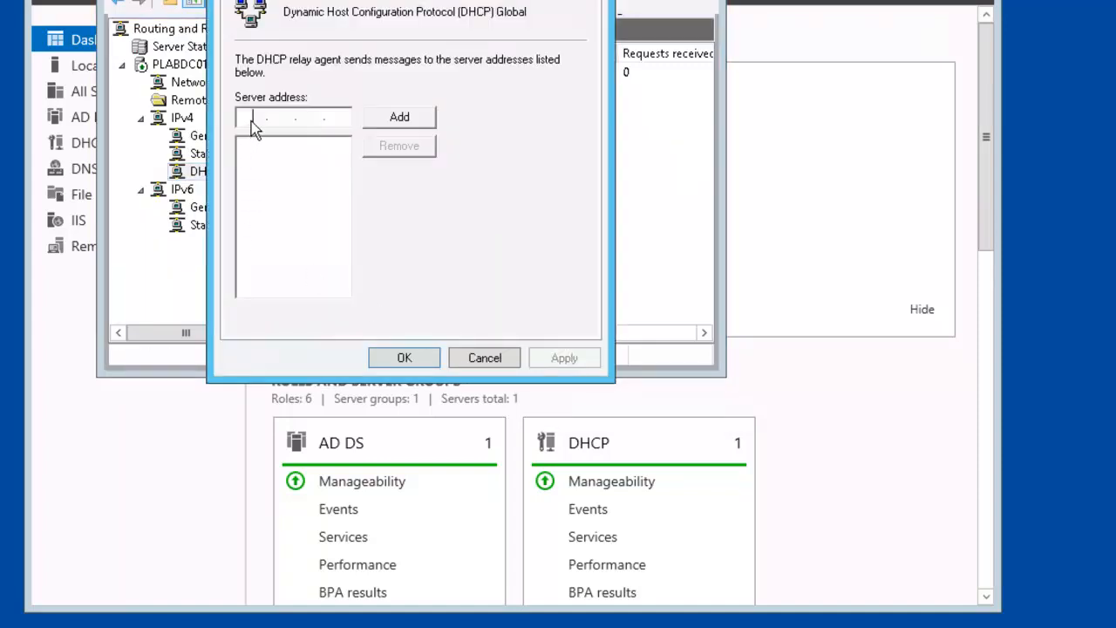
text(192.168.0.1)
click(404, 121)
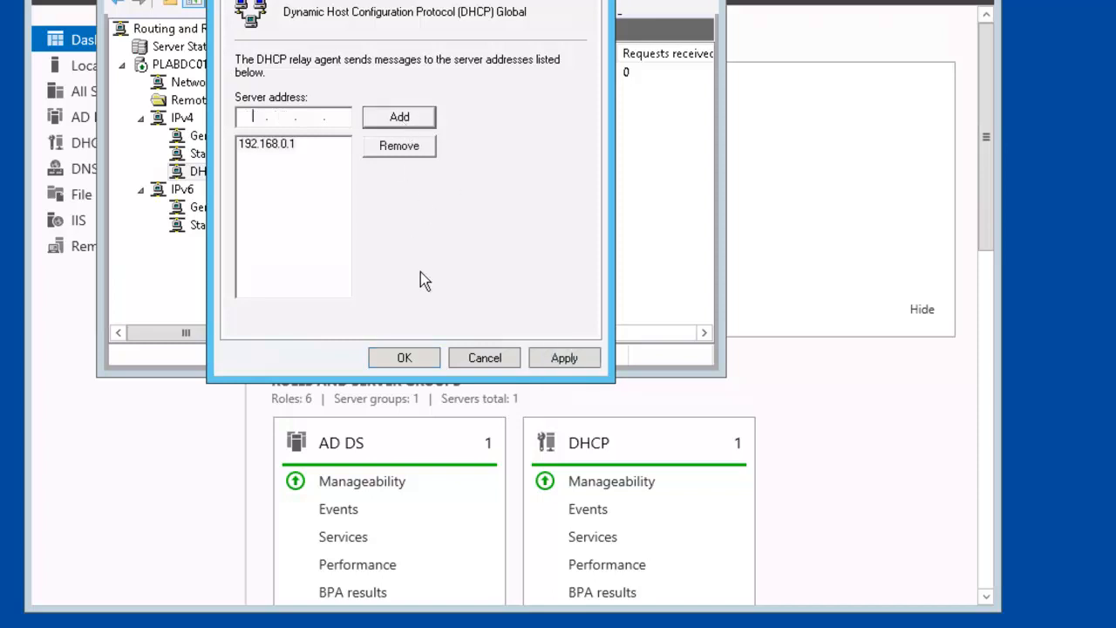
click(405, 358)
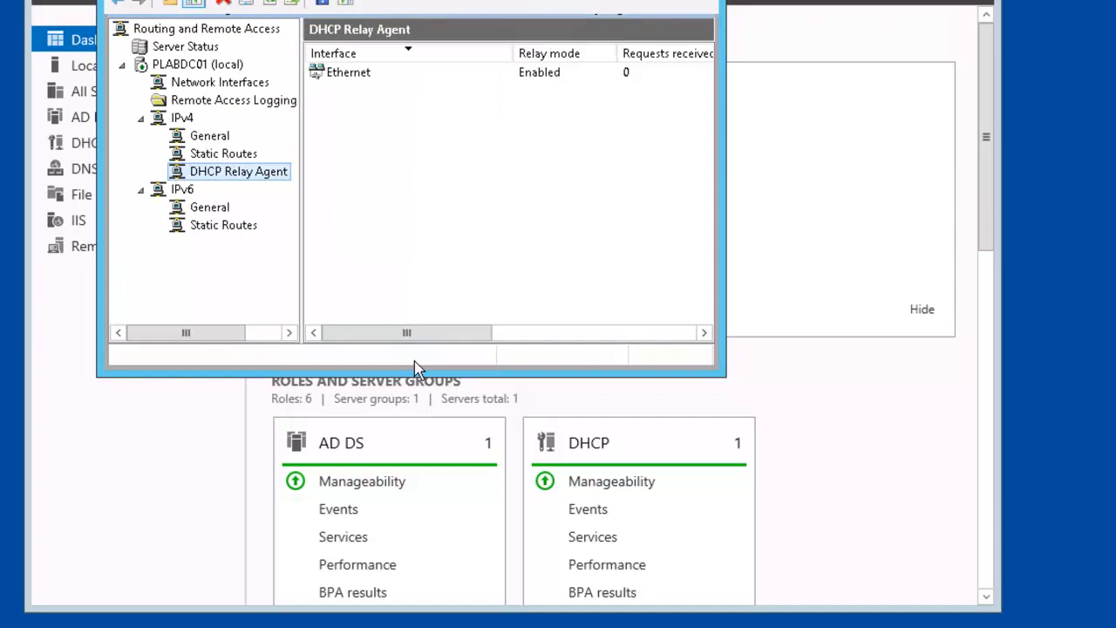